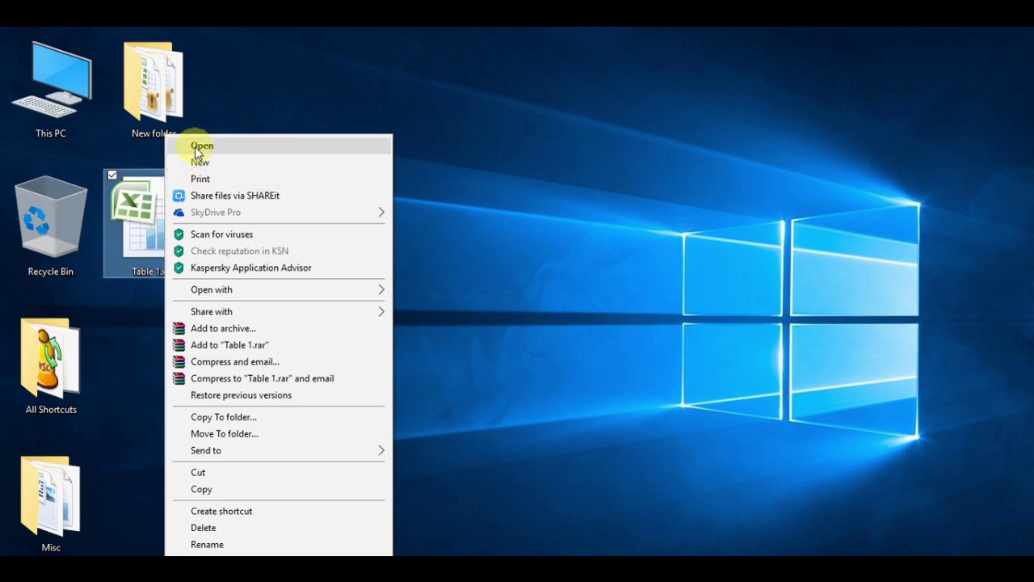
Open the Table 1 workbook and review the sales order records and their column headings
left_click(195, 145)
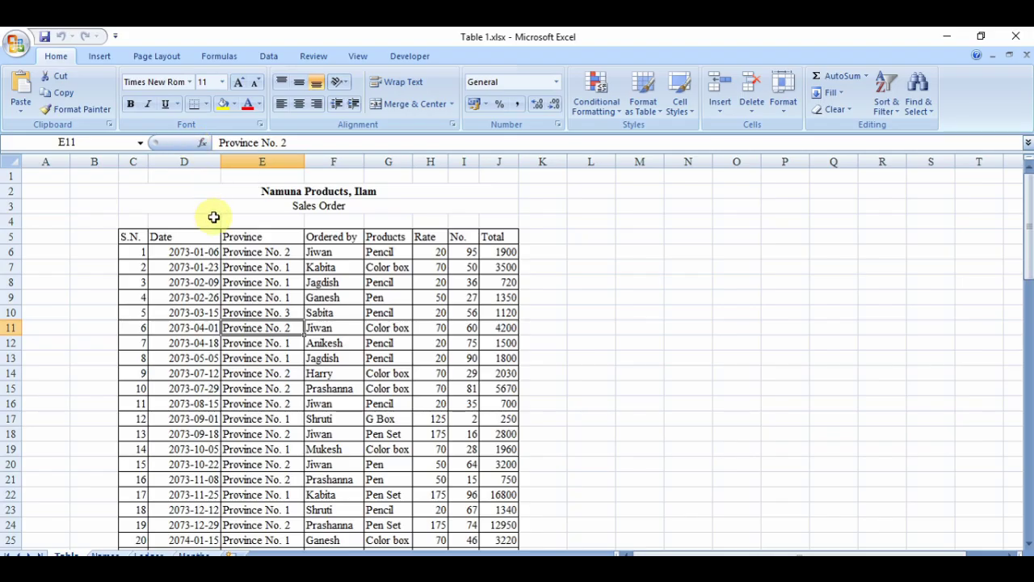
left_click_drag(133, 252, 488, 526)
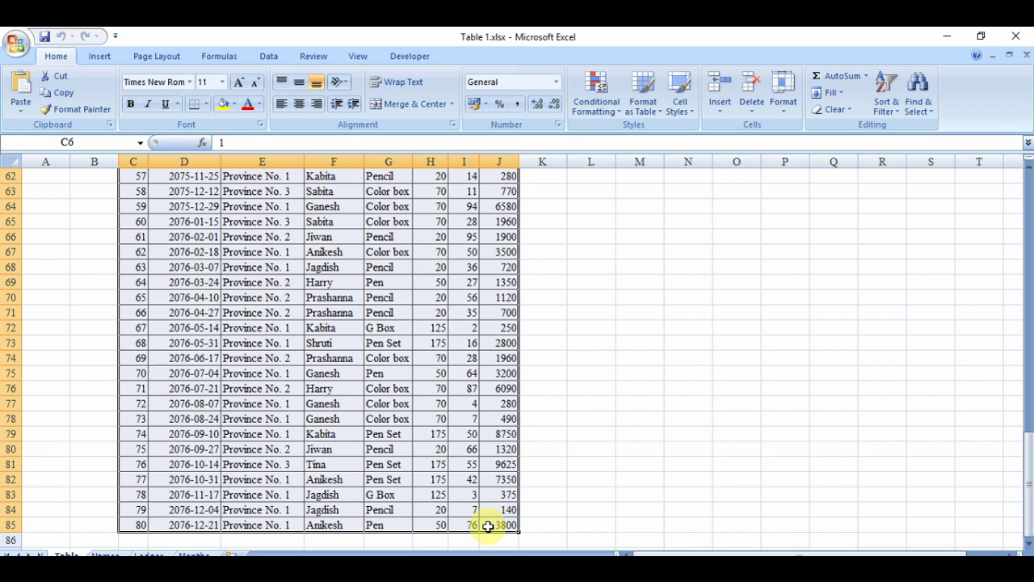
scroll(488, 526, "up", 20)
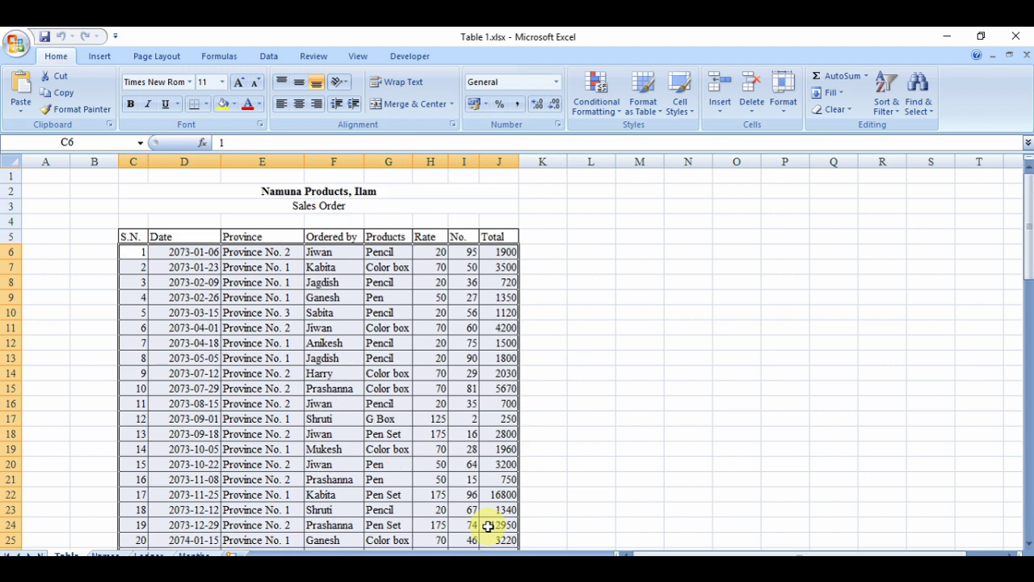
left_click(201, 237)
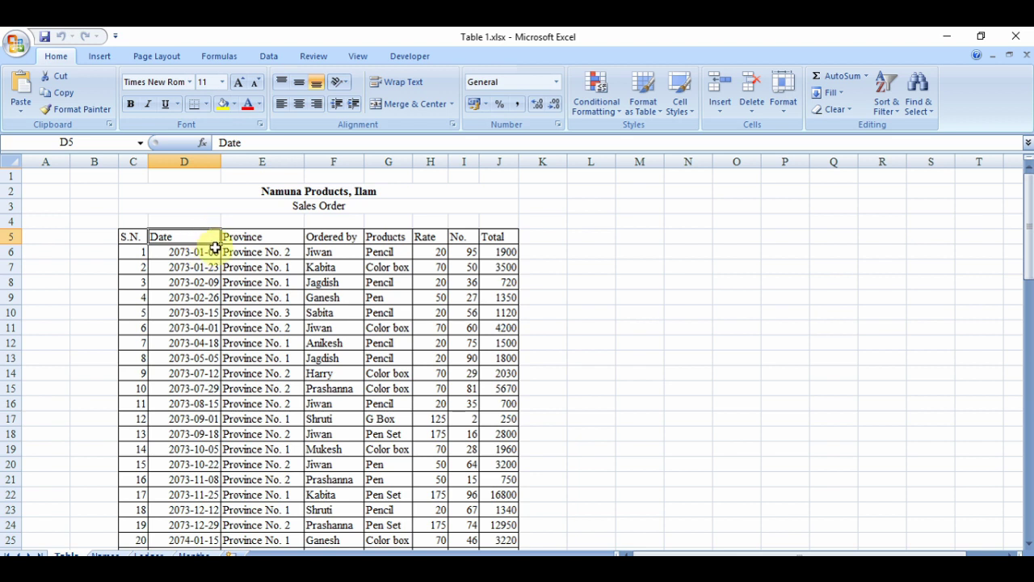
left_click(250, 236)
left_click(326, 239)
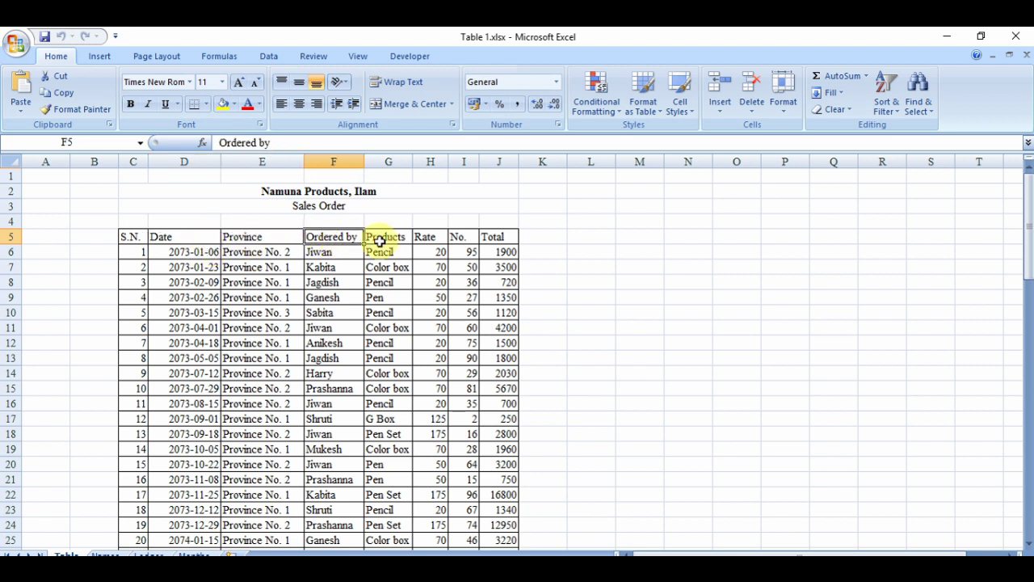
left_click(383, 238)
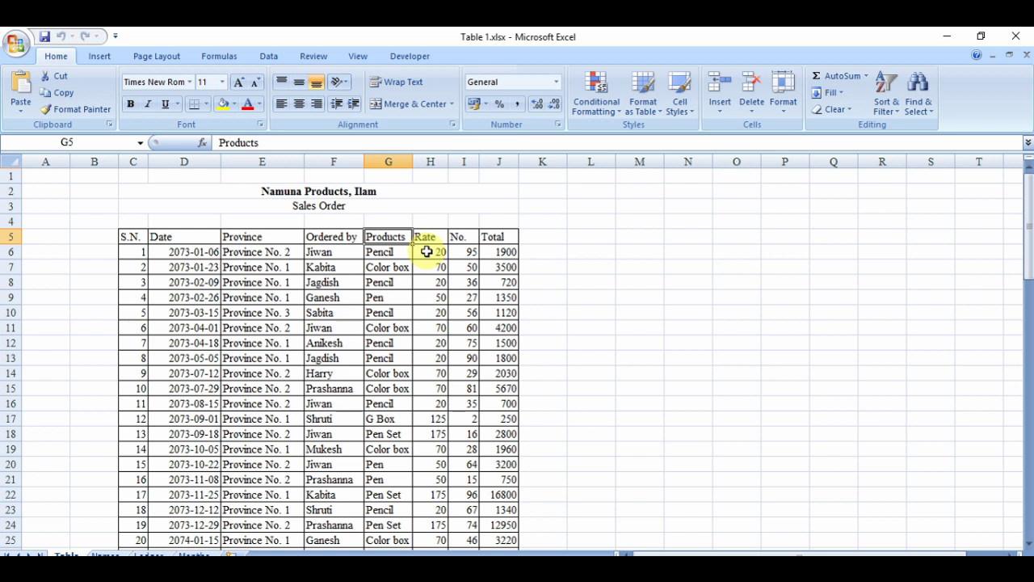
Format the sales data in C5:J85 as a table with headers, using a blue Medium table style
left_click(296, 341)
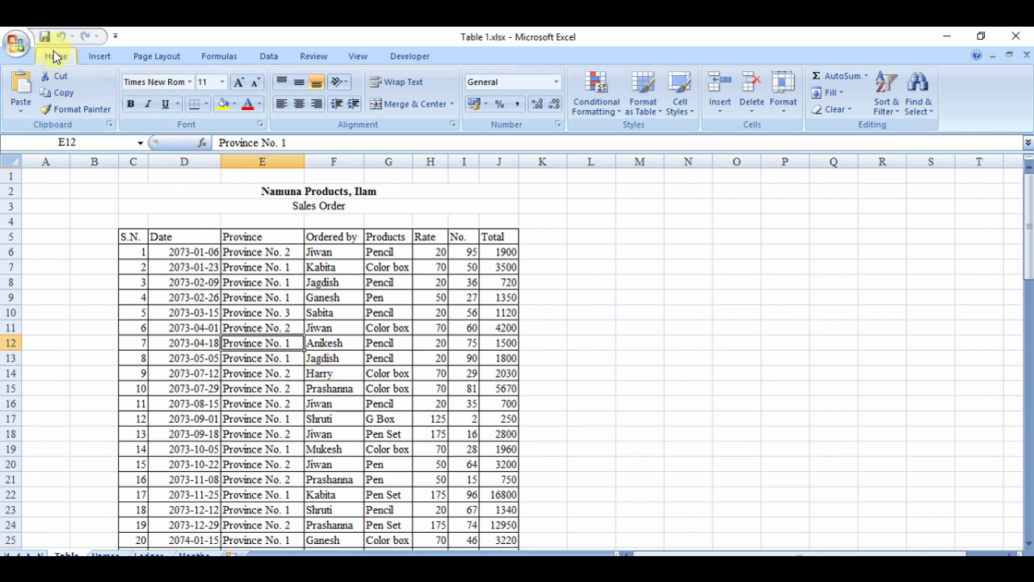
left_click(639, 99)
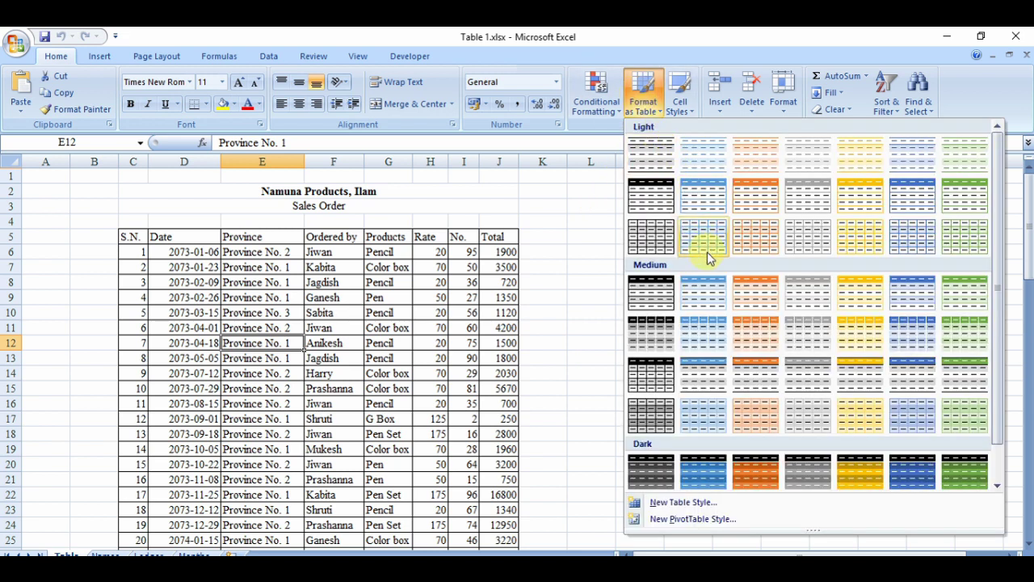
left_click(704, 330)
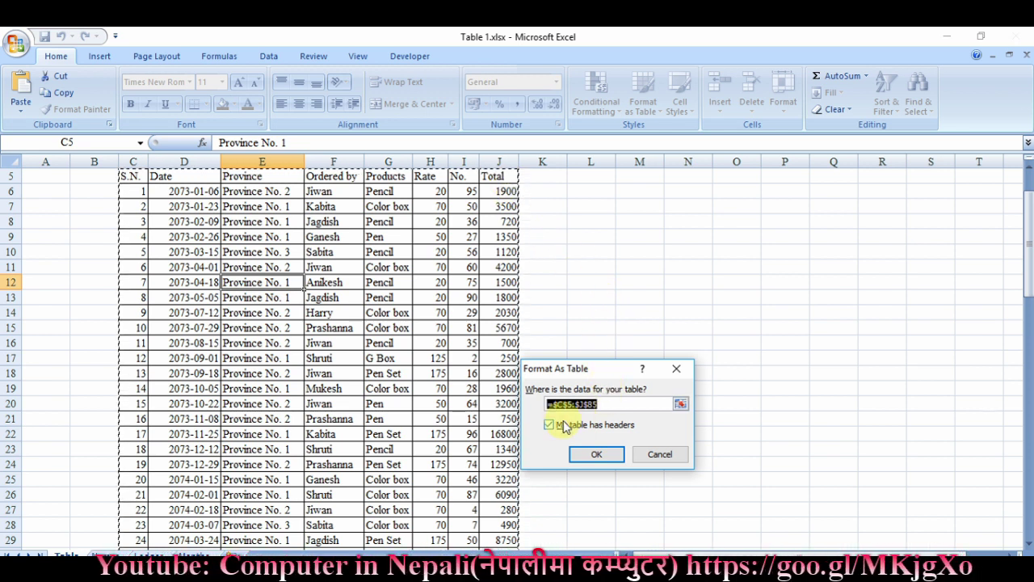
left_click(549, 425)
left_click(596, 454)
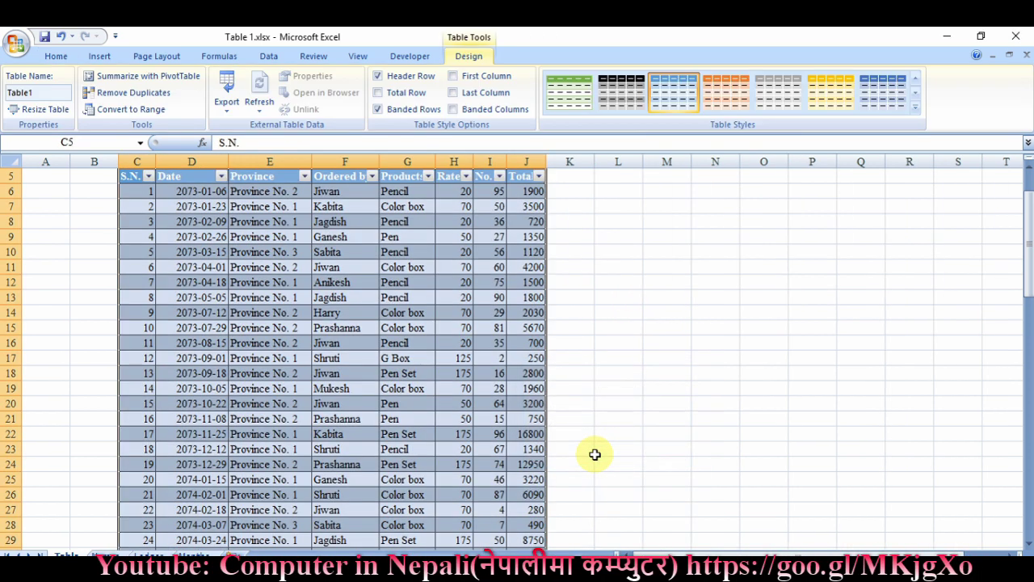
left_click(594, 454)
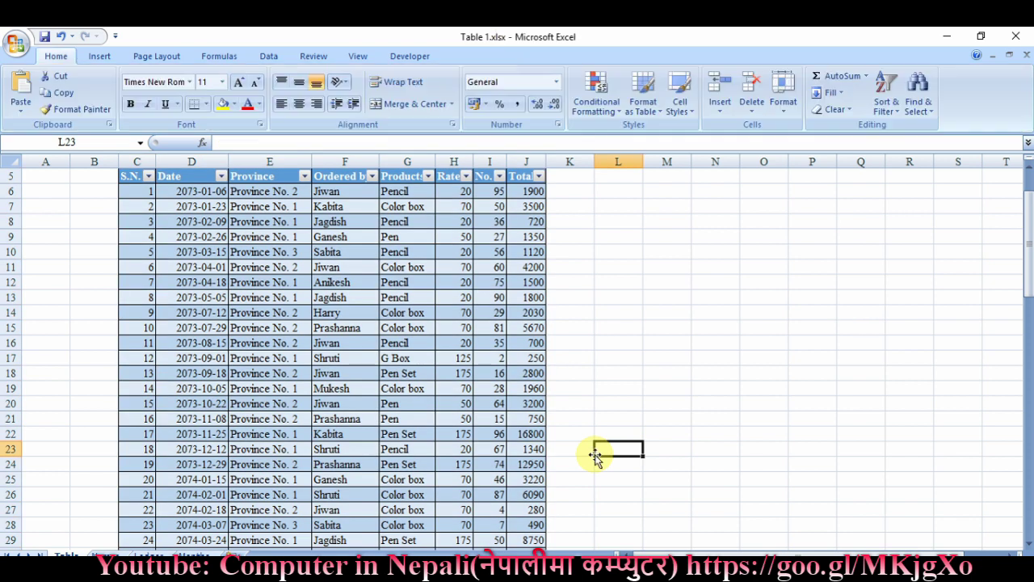
scroll(595, 455, "up", 2)
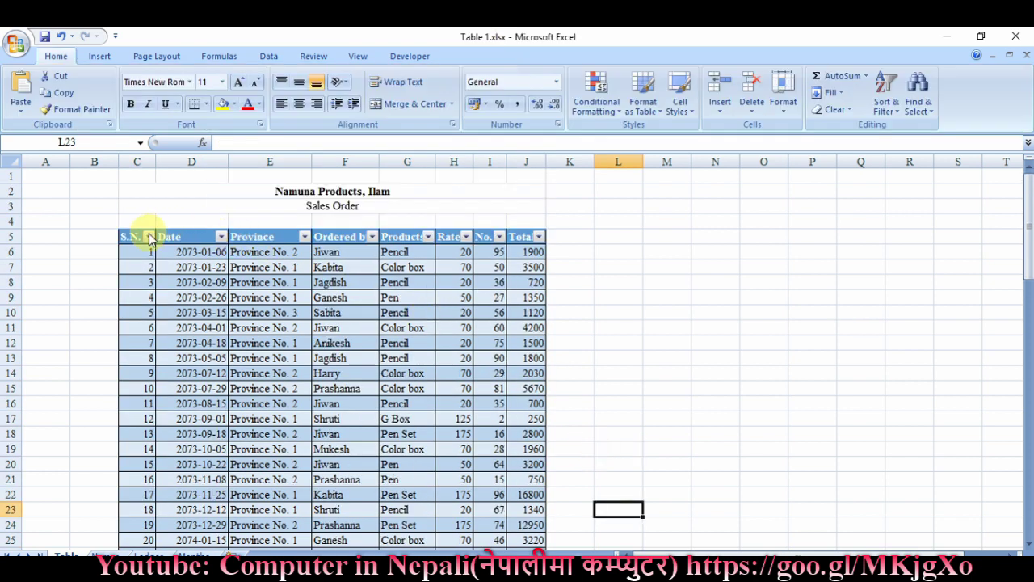
left_click(372, 236)
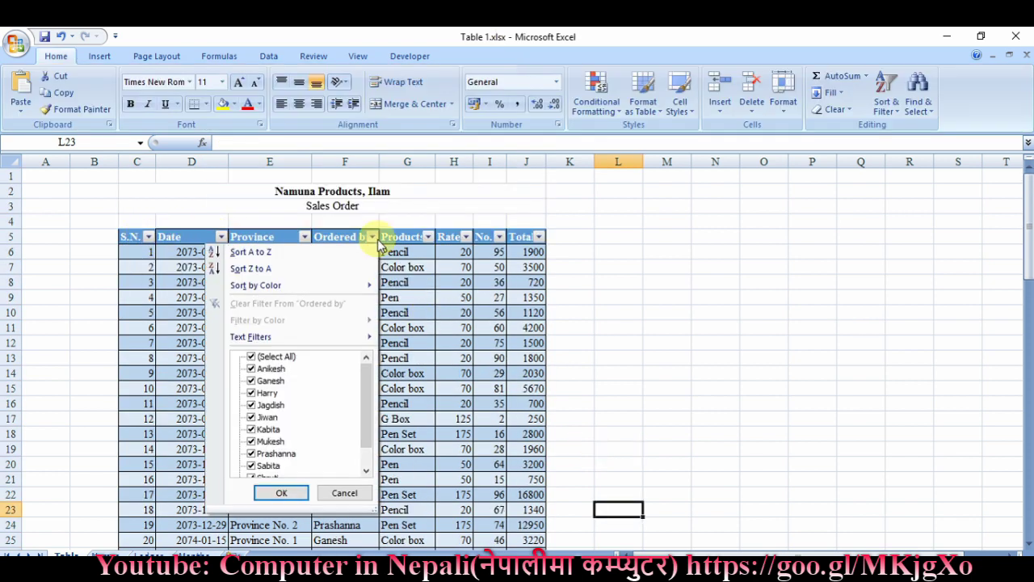
left_click(251, 357)
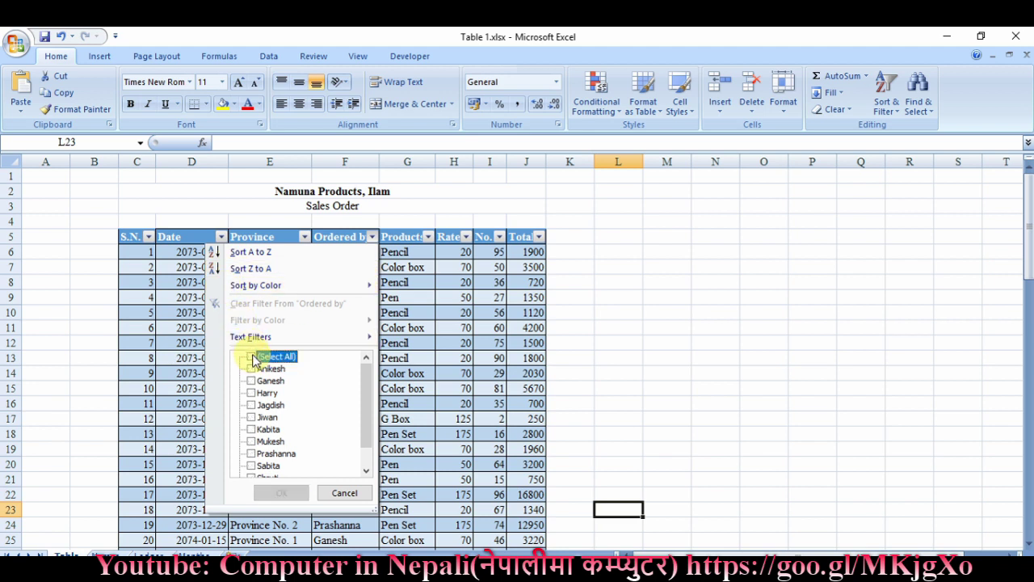
left_click(251, 357)
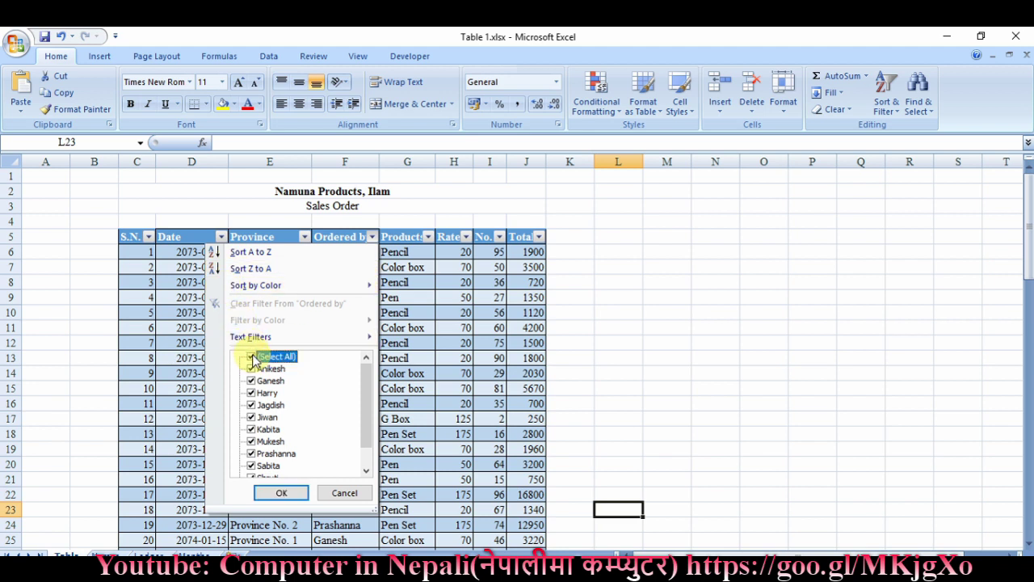
left_click(252, 358)
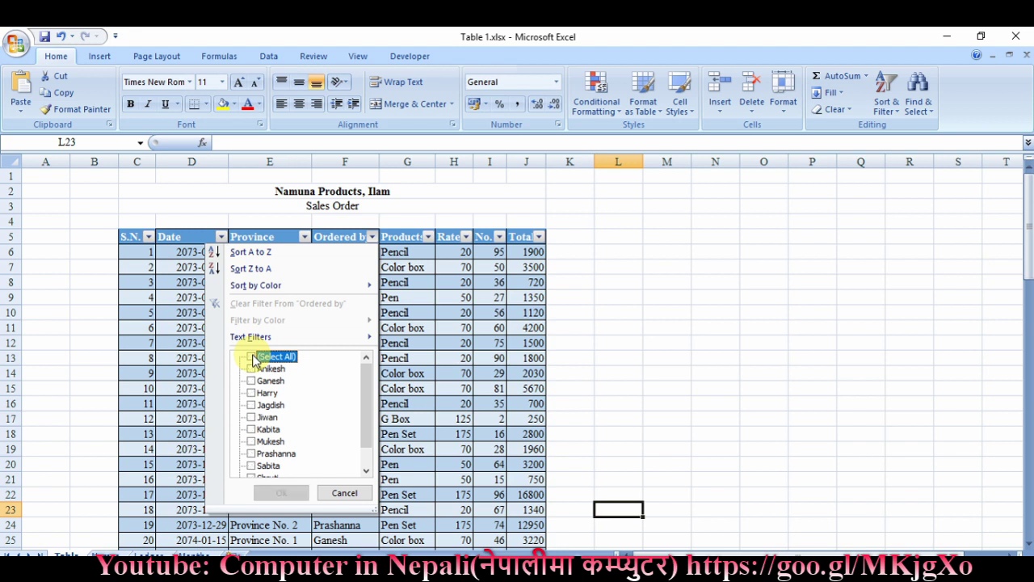
left_click(251, 369)
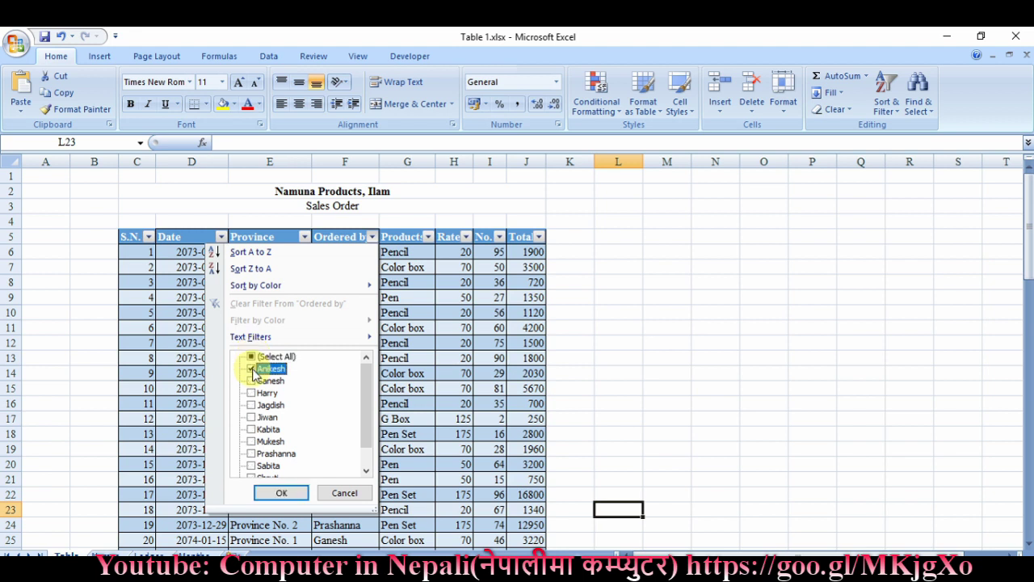
left_click(252, 369)
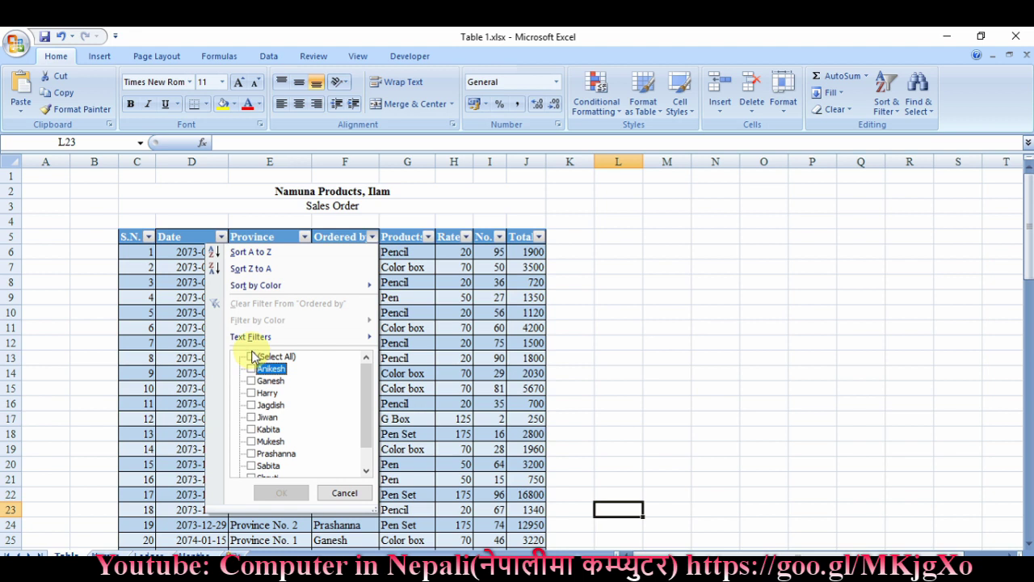
left_click(344, 491)
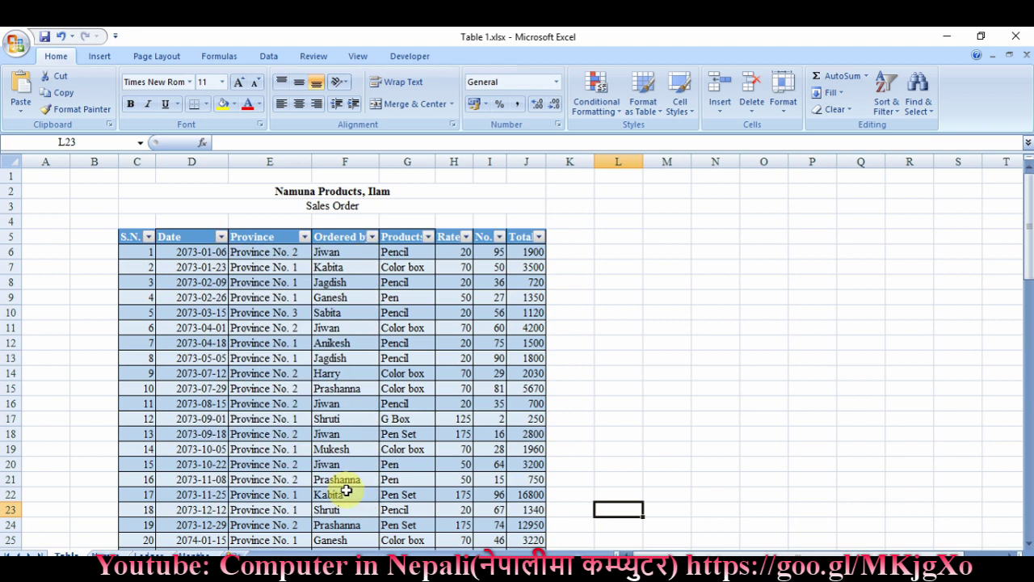
Filter the Province column to show only Province No. 2 and select the filtered records to review them
left_click(304, 237)
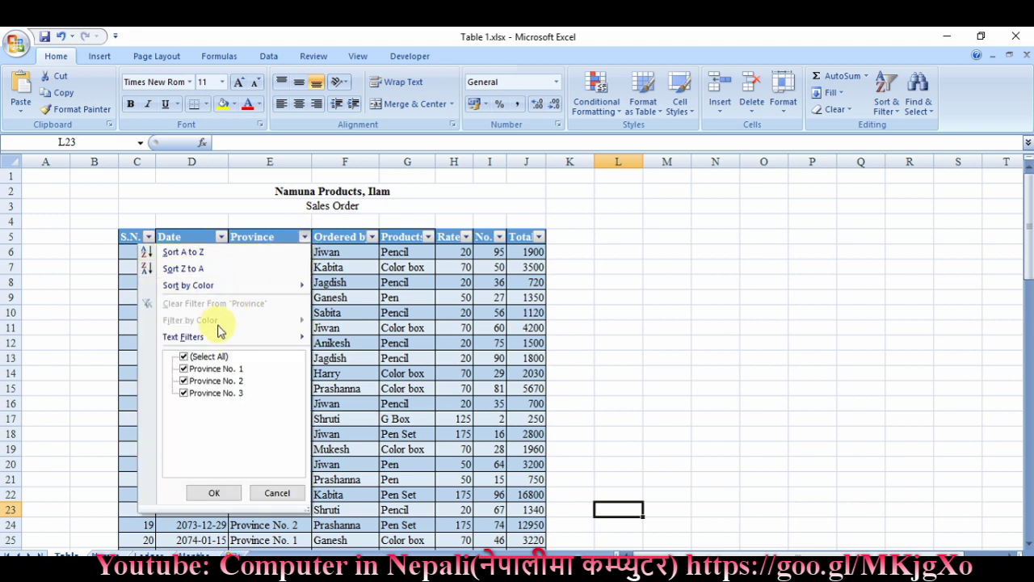
left_click(185, 358)
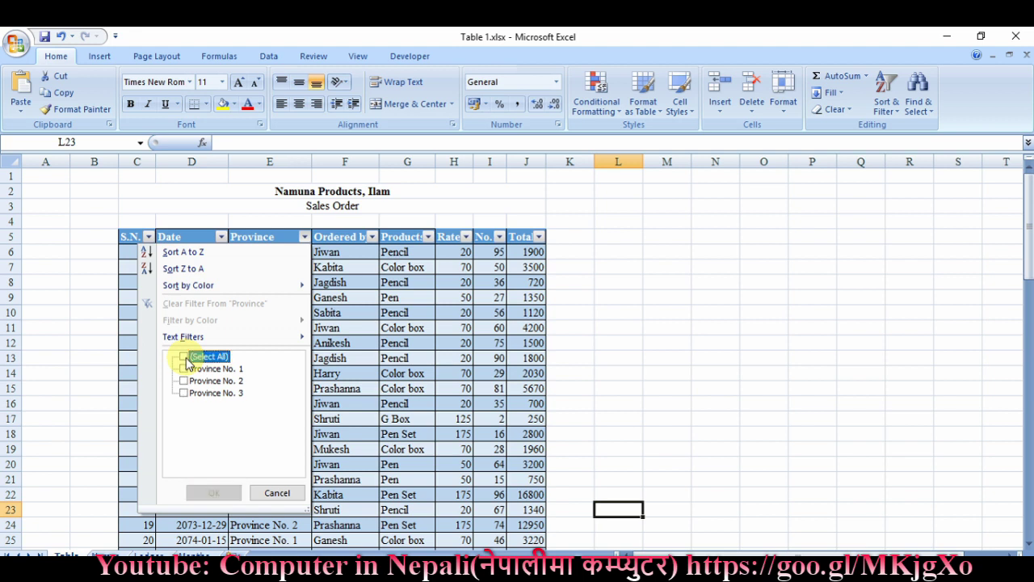
left_click(184, 381)
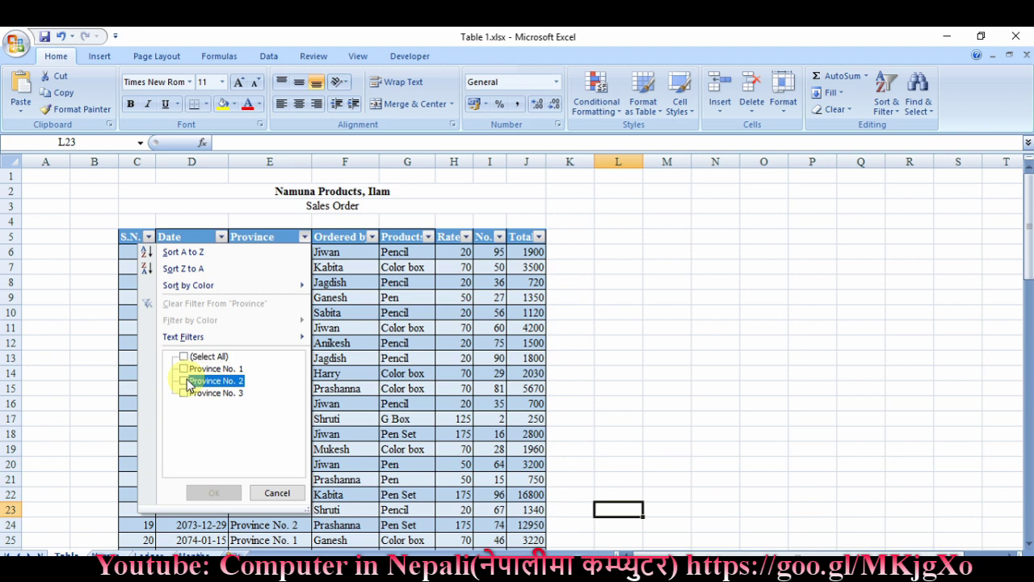
left_click(213, 493)
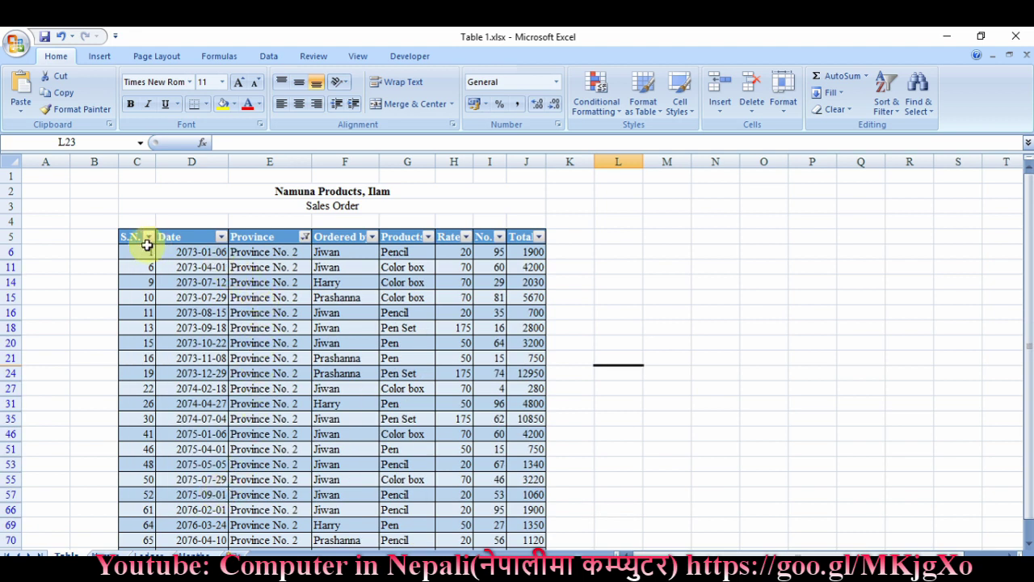
left_click_drag(145, 248, 513, 503)
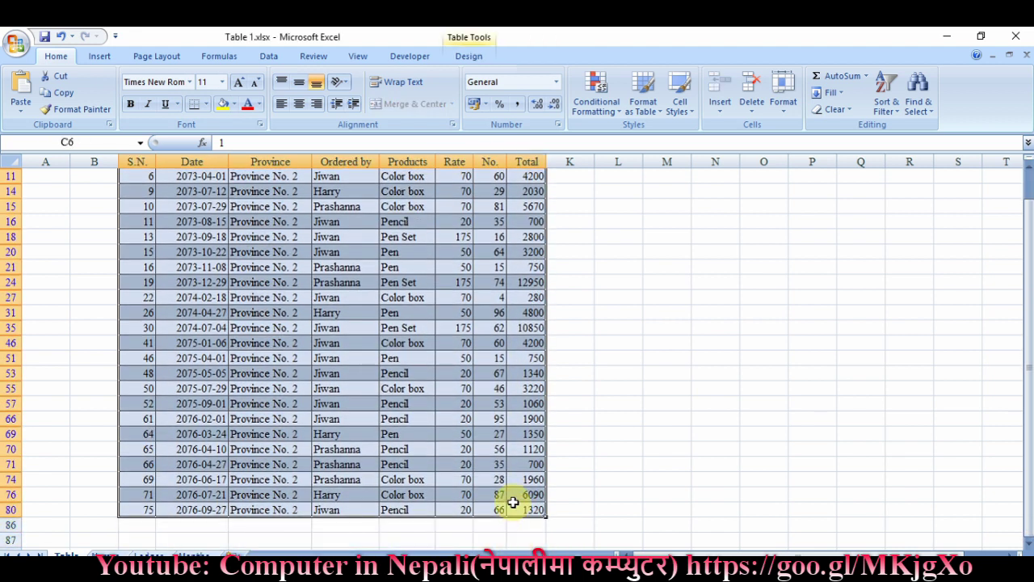
scroll(513, 502, "up", 2)
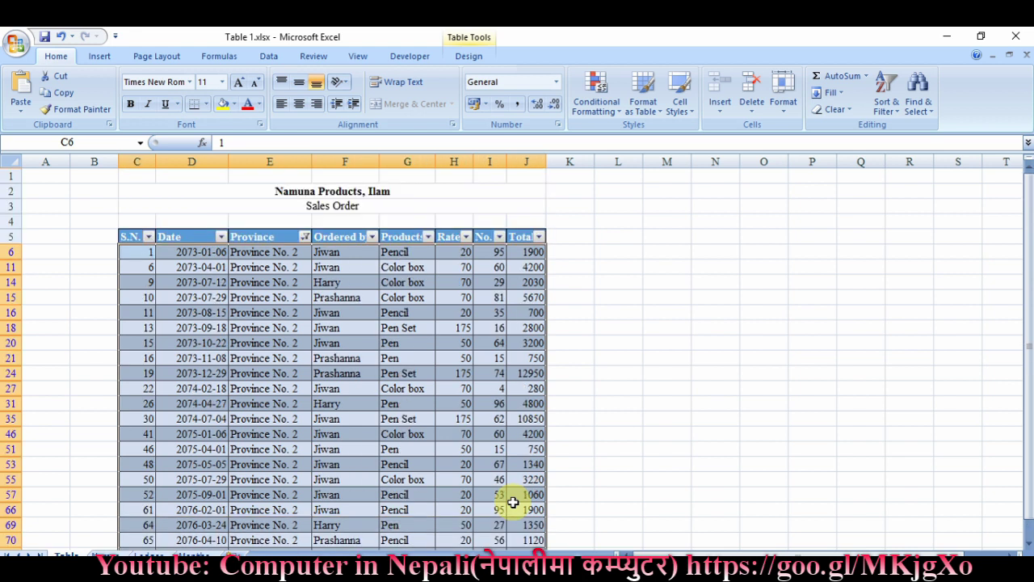
Filter the Ordered by column to show only the customer named in the first listed record
left_click(358, 251)
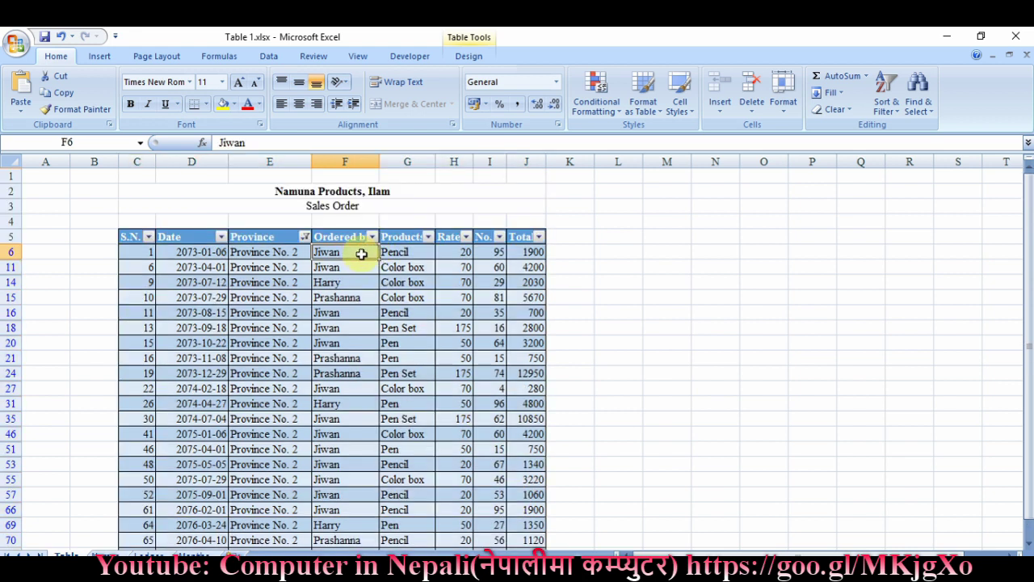
left_click(372, 239)
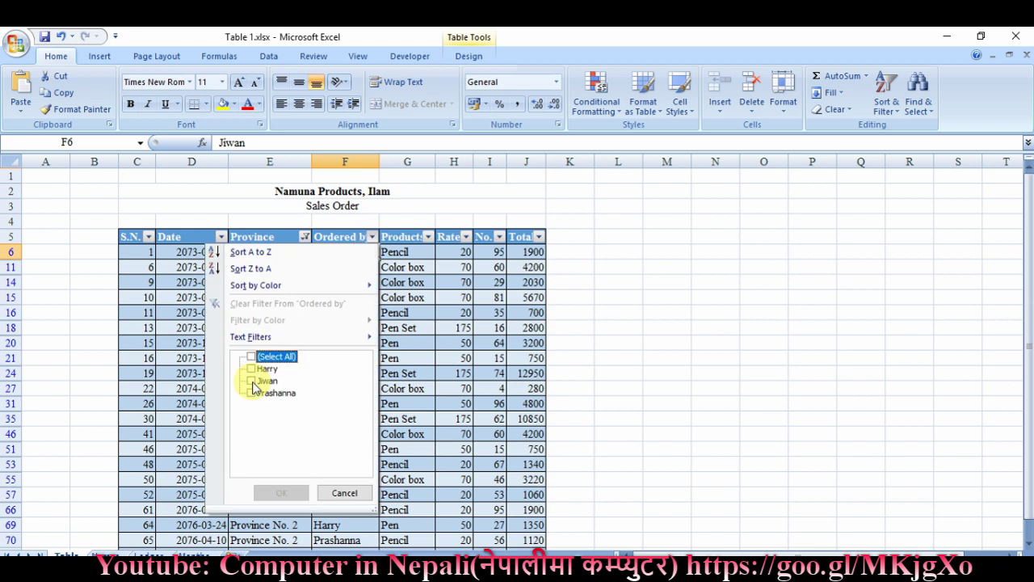
left_click(251, 357)
left_click(252, 381)
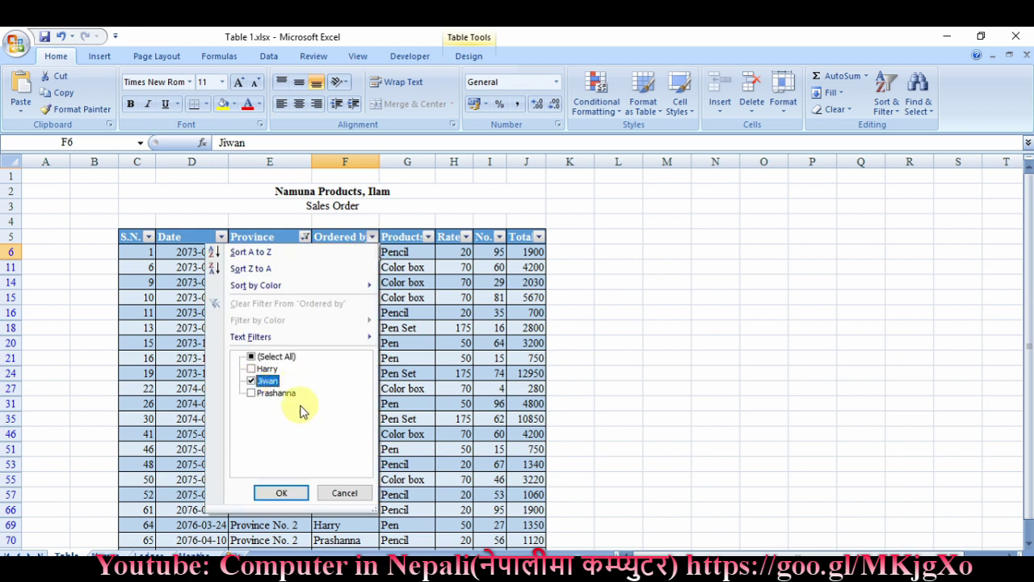
left_click(296, 493)
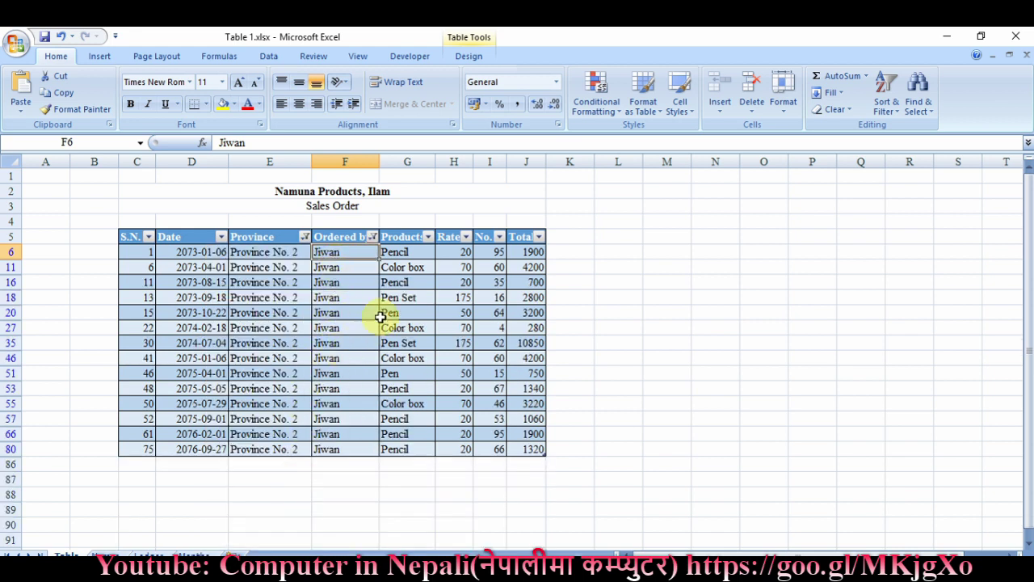
Filter the Products column to show only Pencil orders
left_click(415, 252)
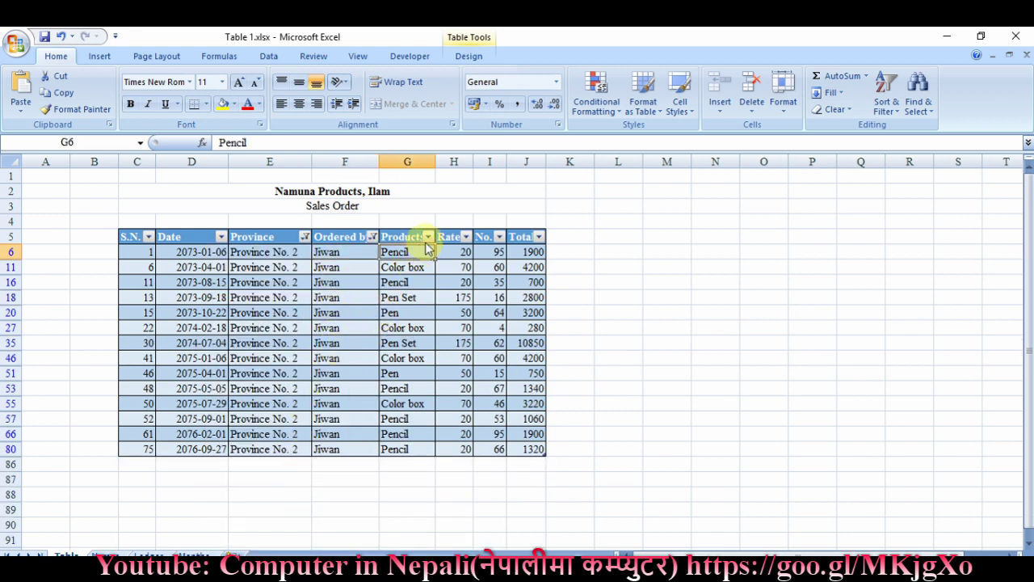
left_click(427, 237)
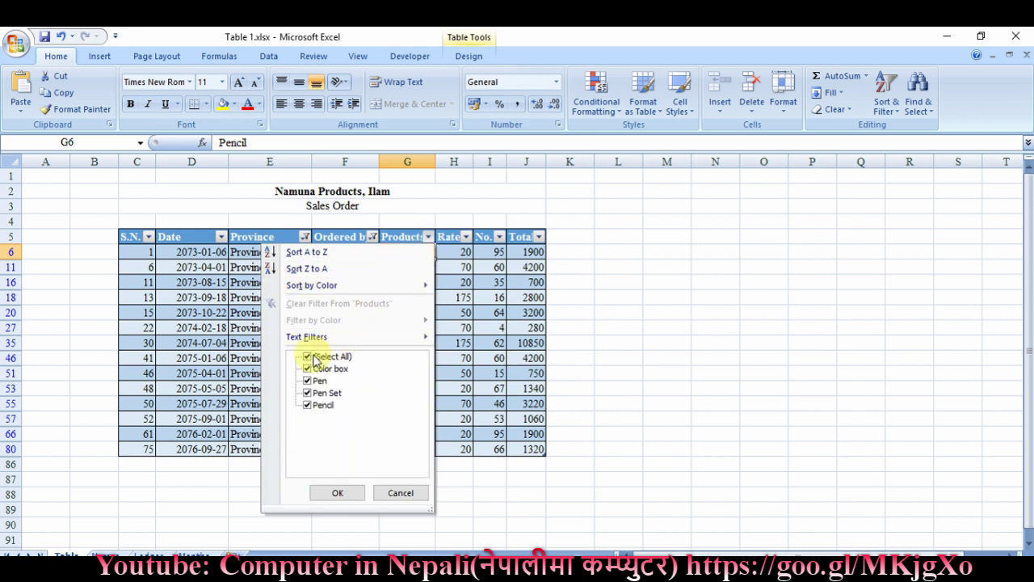
left_click(308, 357)
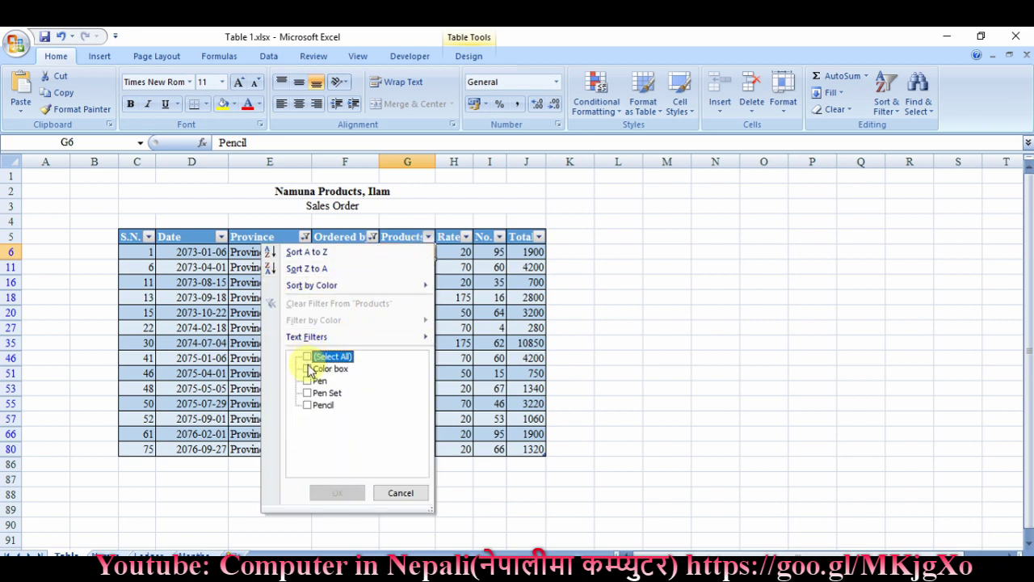
left_click(309, 405)
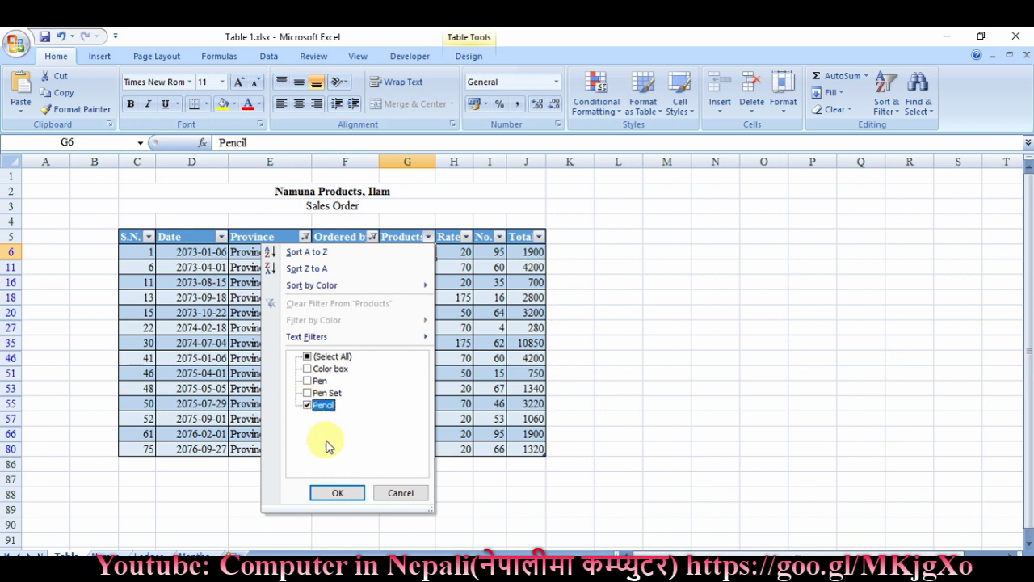
left_click(337, 495)
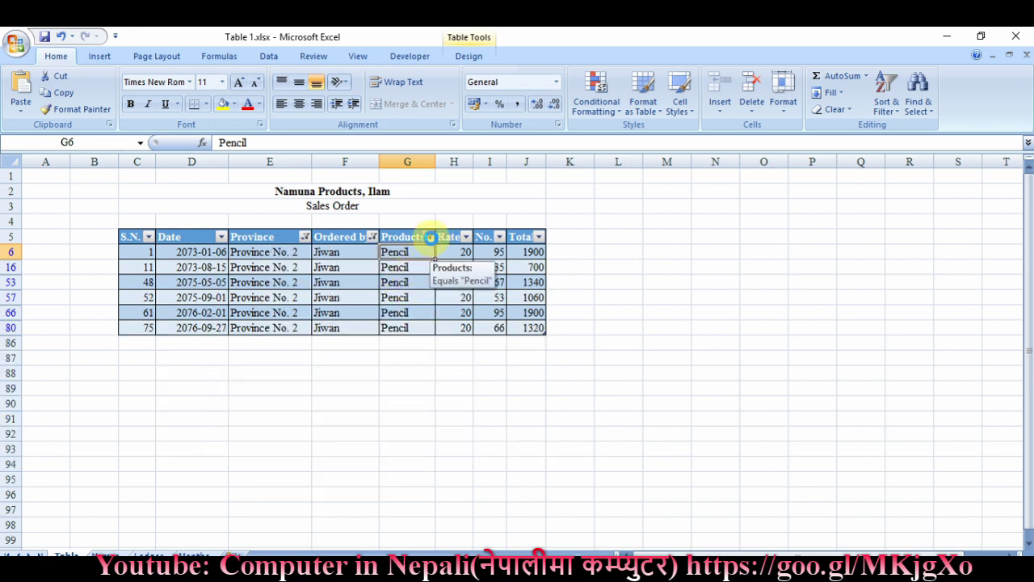
Clear the filters from the Products, Ordered by and Province columns
left_click(429, 238)
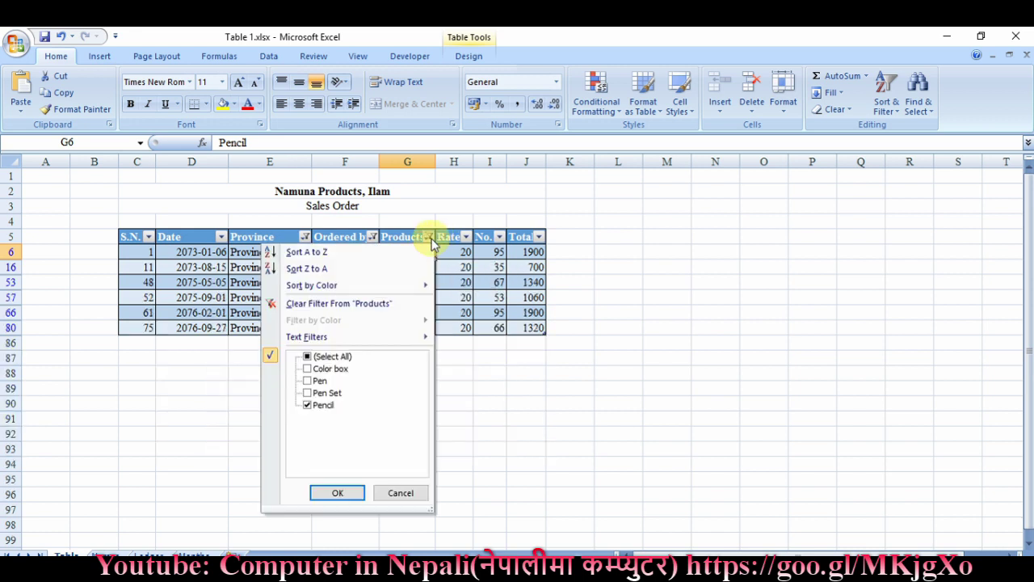
left_click(339, 304)
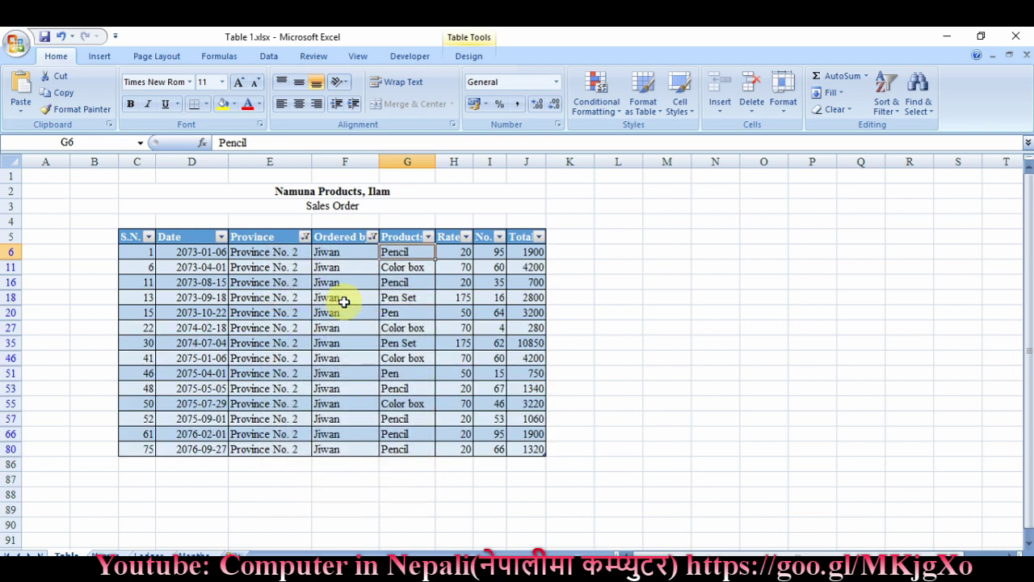
left_click(372, 237)
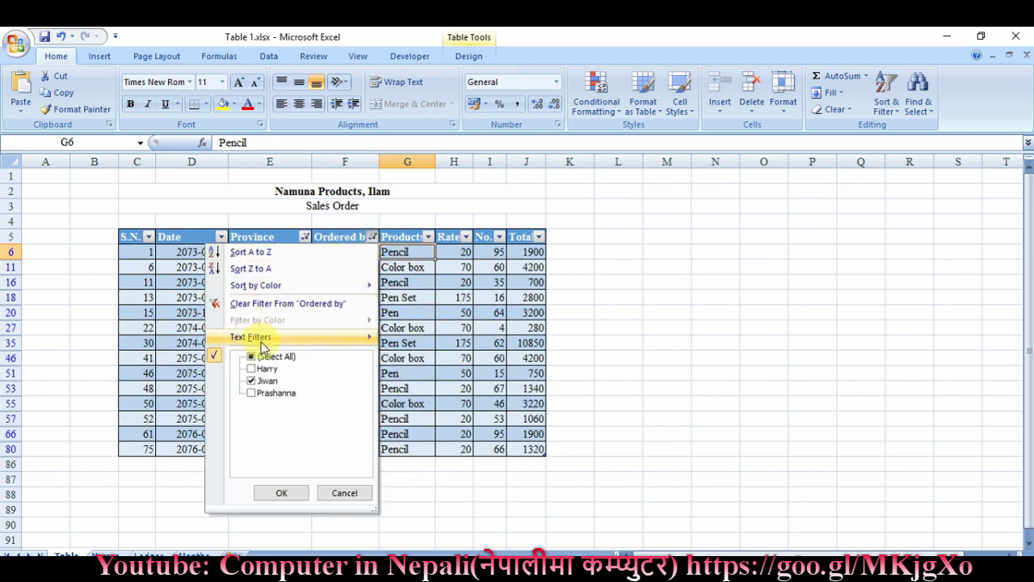
left_click(259, 303)
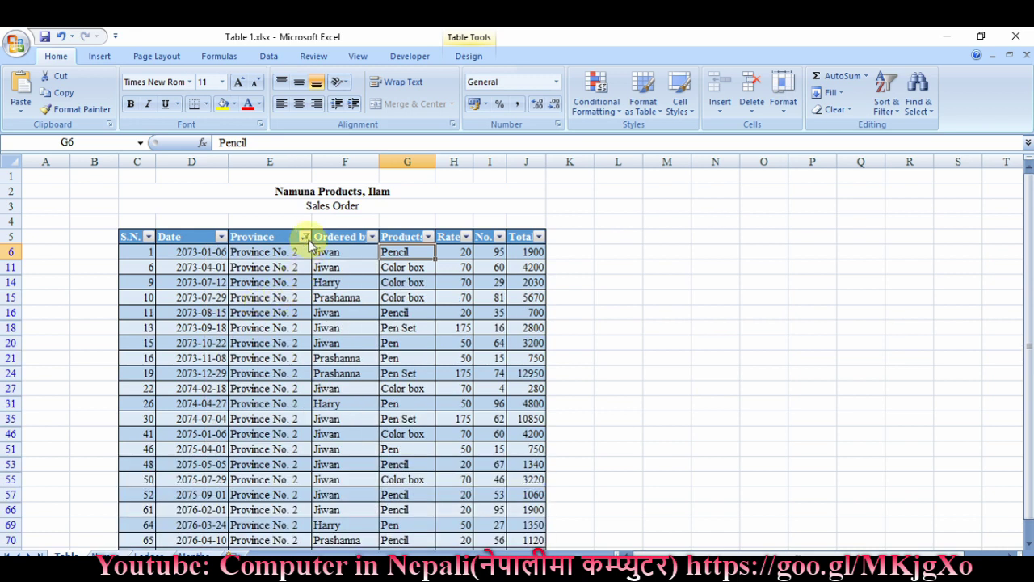
left_click(305, 237)
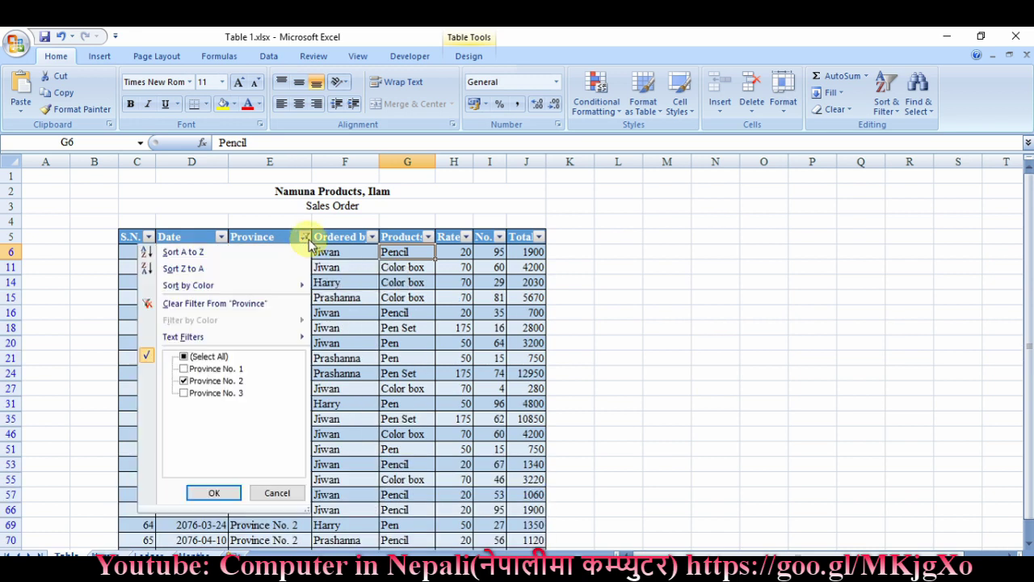
left_click(229, 306)
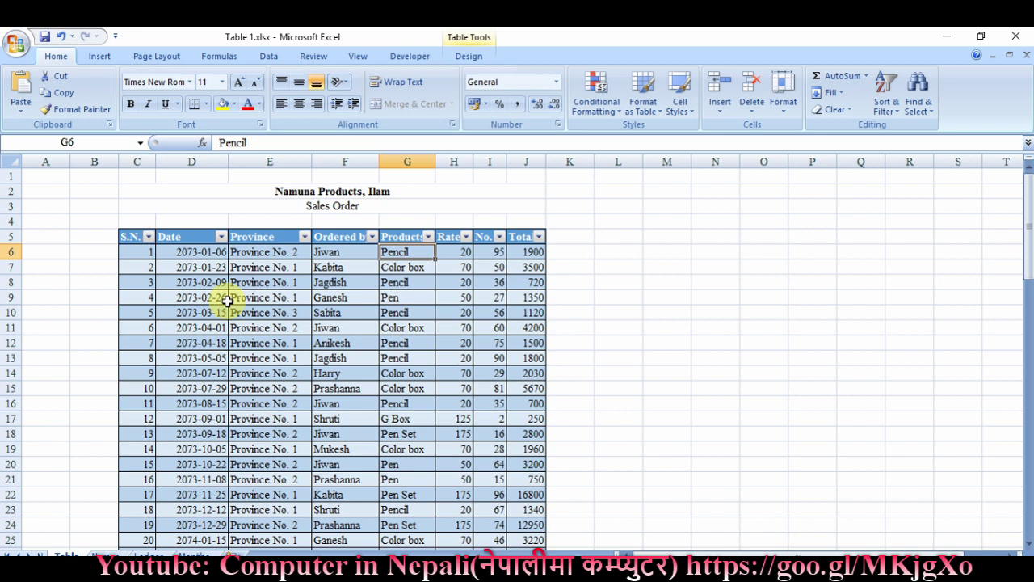
Examine the text filter options of the Ordered by column and the number filter options of the No. column
left_click(340, 250)
left_click(371, 237)
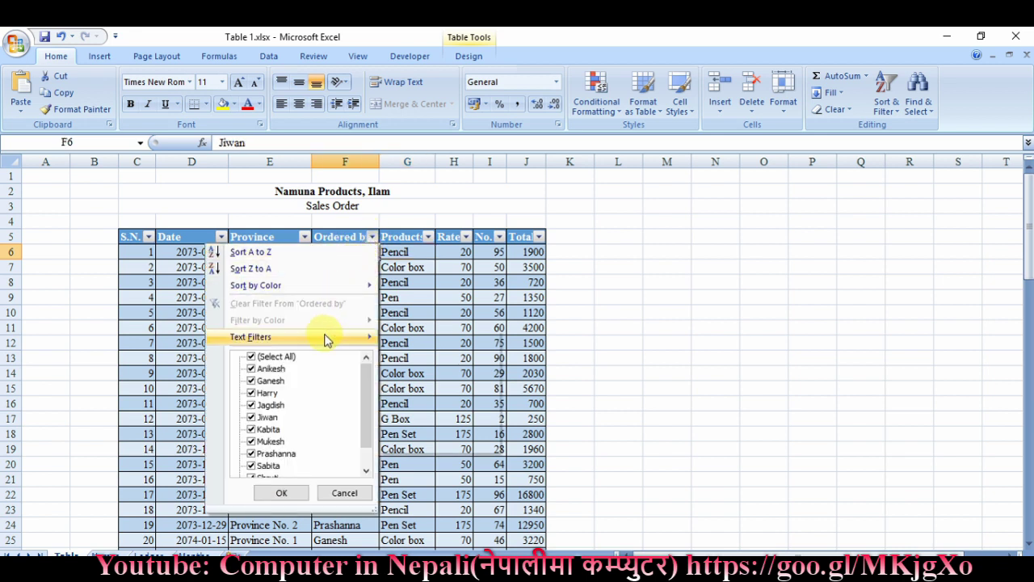
mouse_move(369, 340)
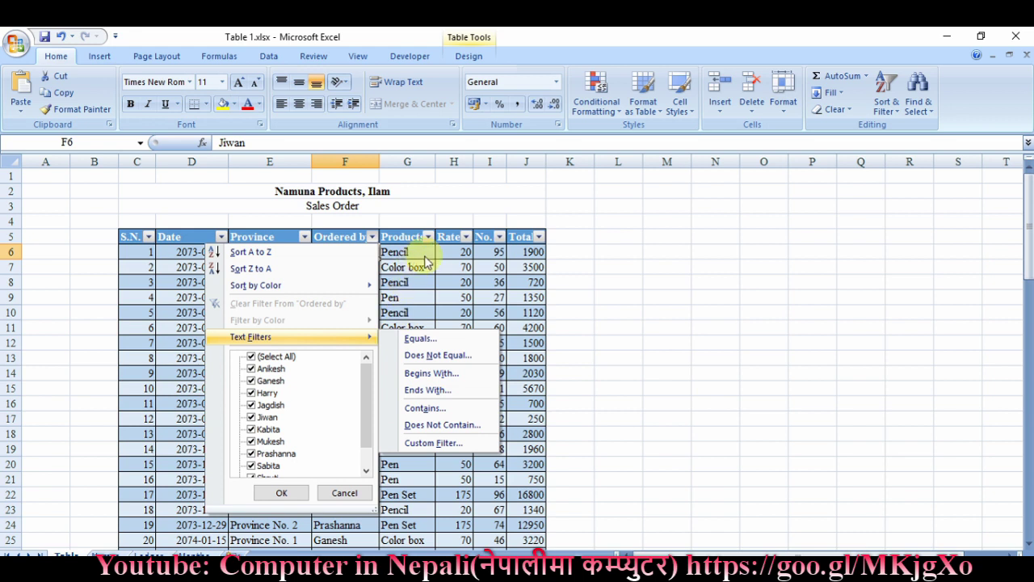
left_click(499, 237)
left_click(499, 237)
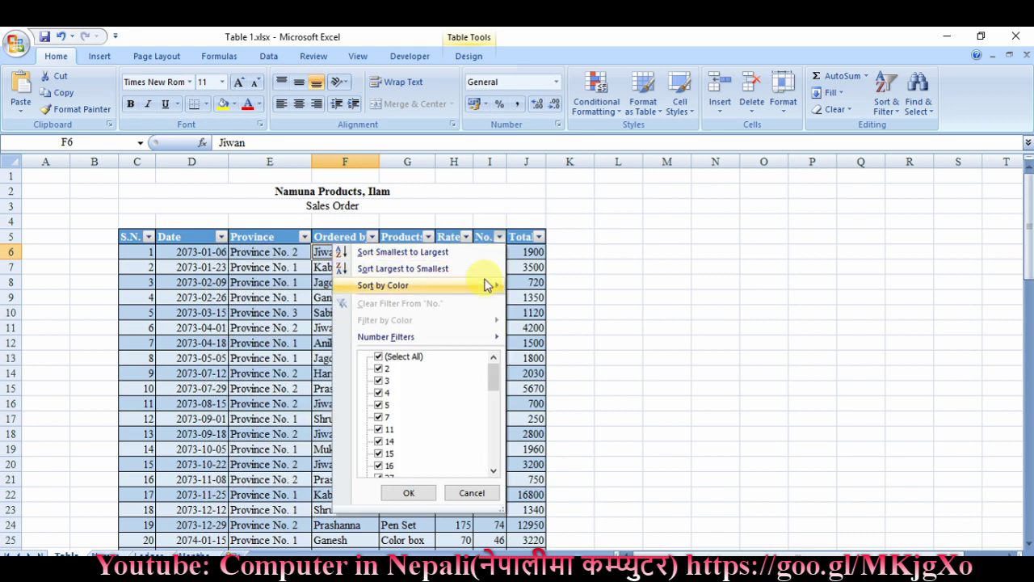
mouse_move(477, 340)
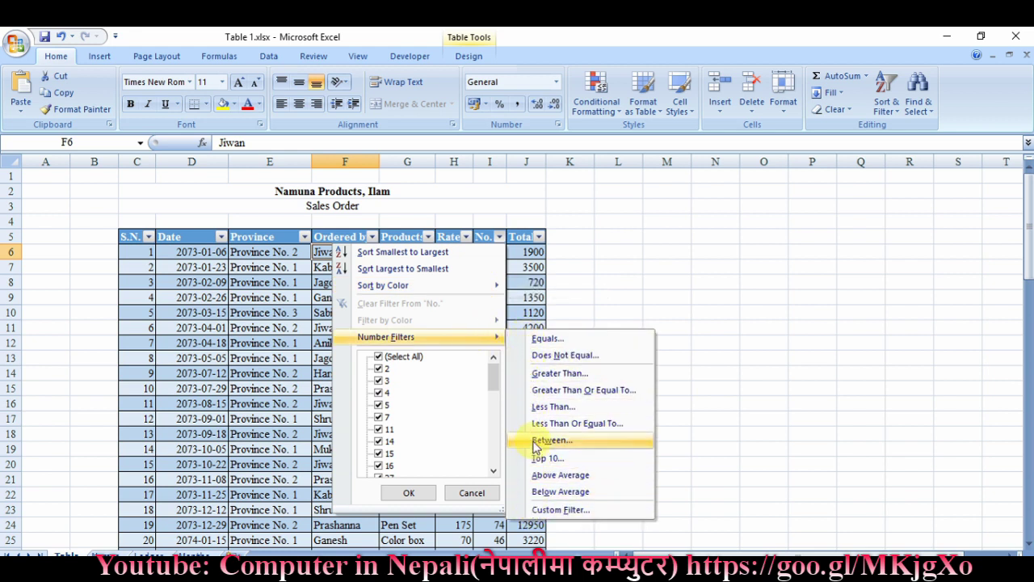
Fill the Total cells J8:J12 and J15:J16 with yellow
left_click_drag(526, 282, 530, 343)
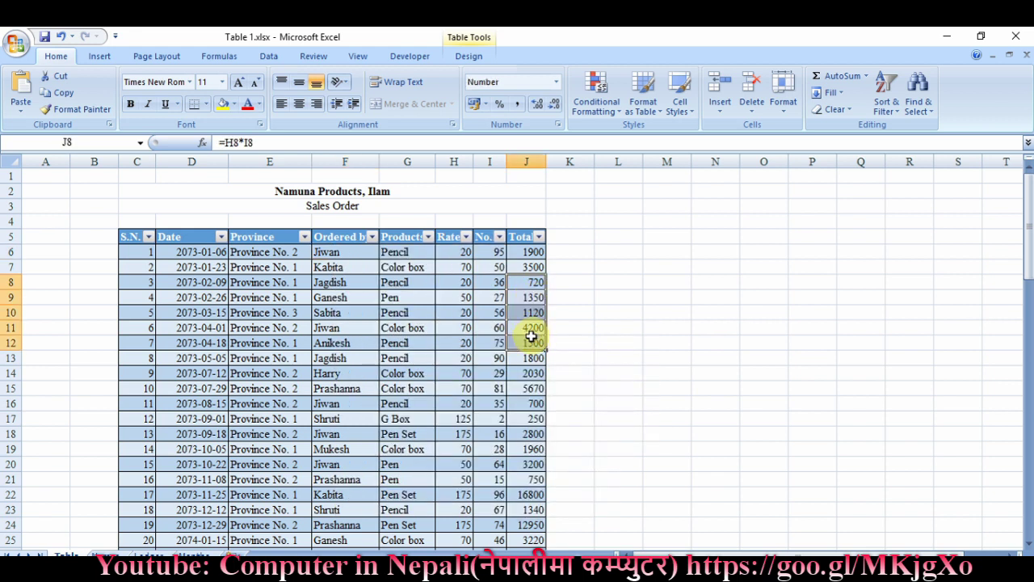
left_click(222, 106)
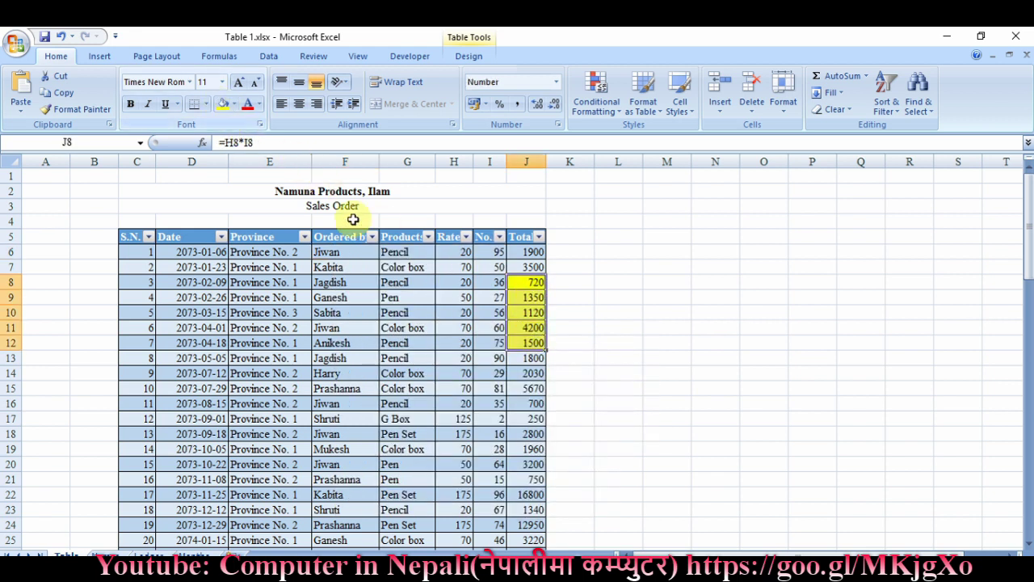
left_click_drag(523, 388, 527, 404)
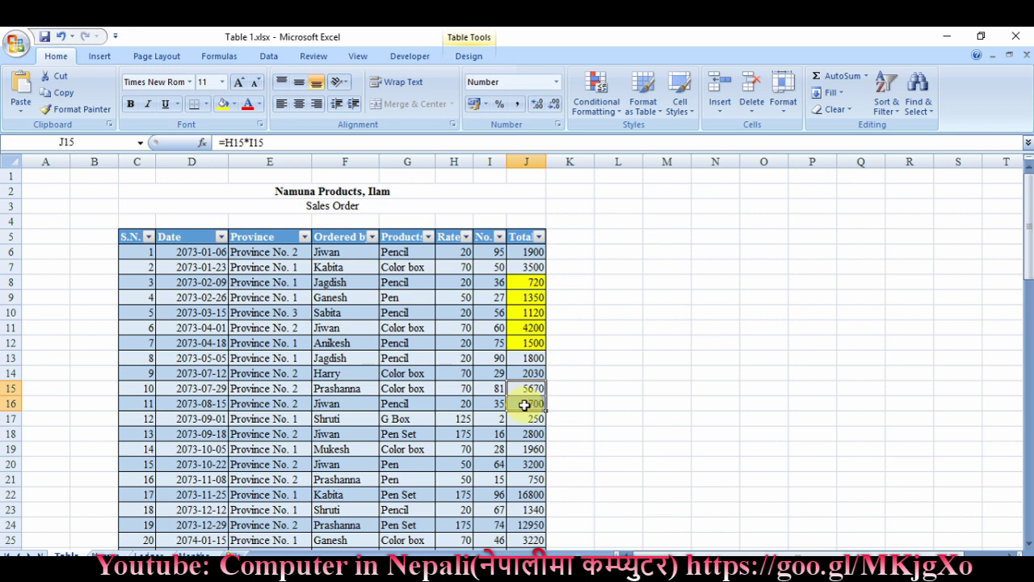
left_click(226, 109)
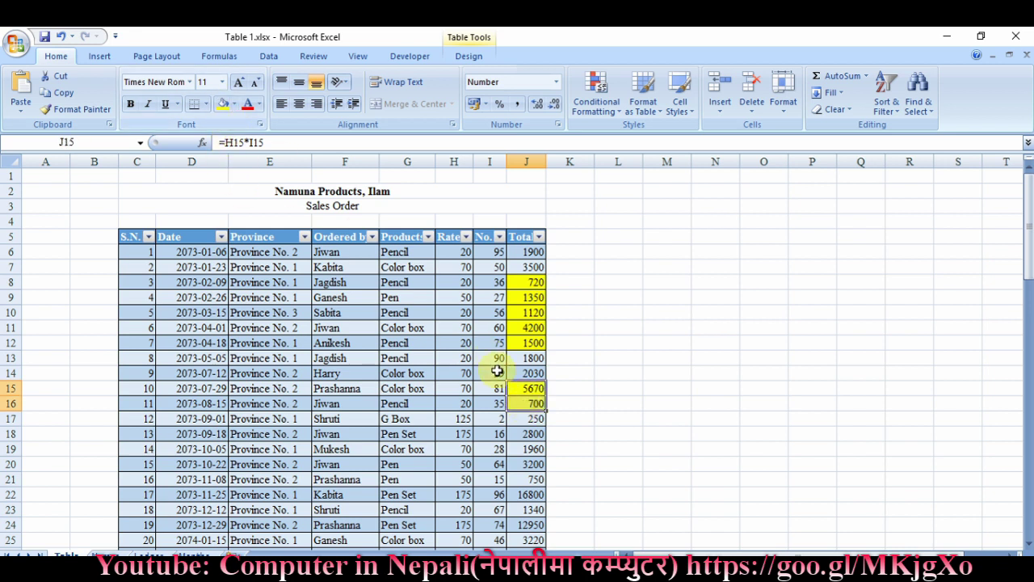
Fill the Total cells J18 and J23:J24 with red
left_click(526, 434)
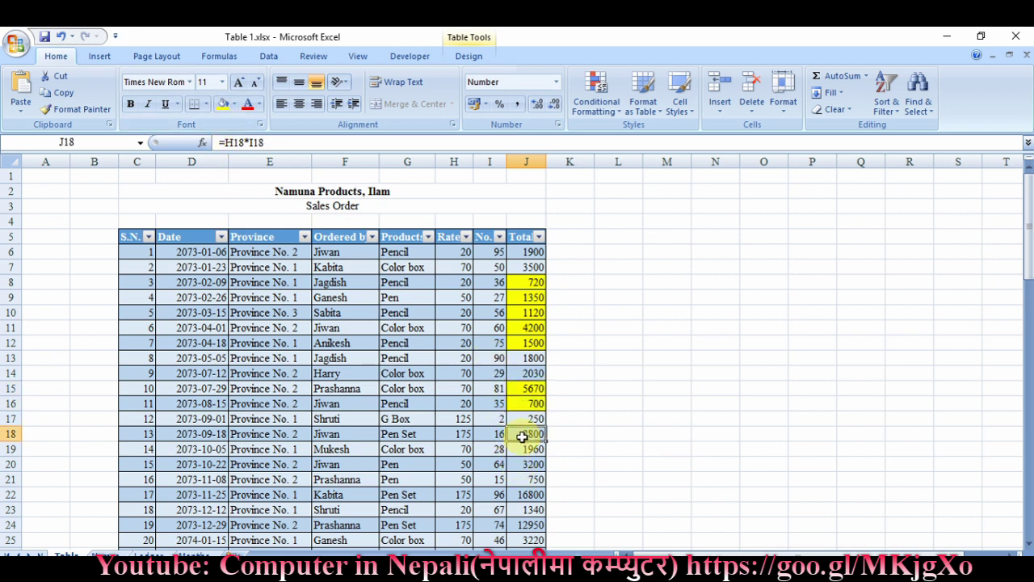
left_click(235, 111)
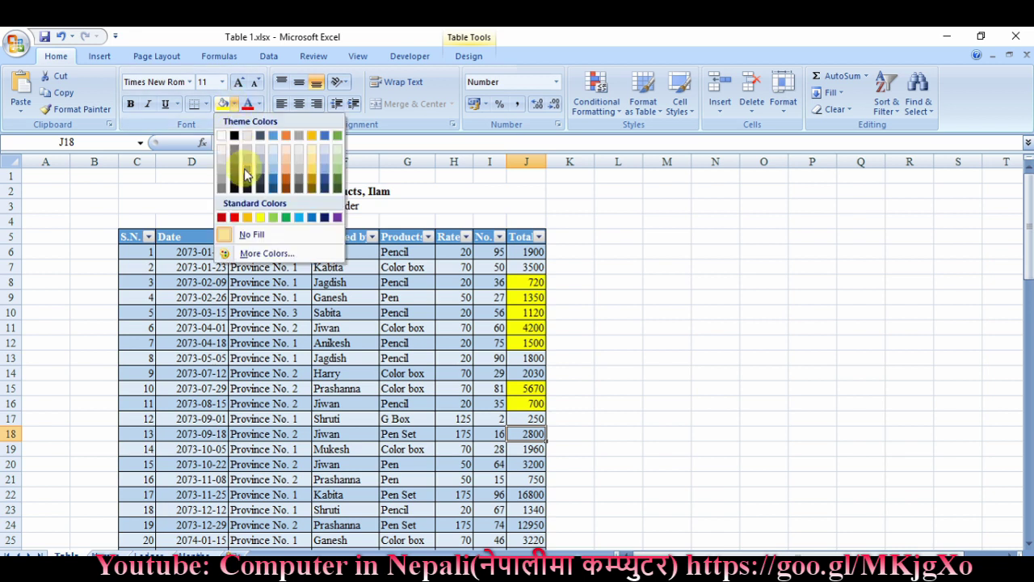
left_click(235, 212)
left_click_drag(527, 509, 530, 526)
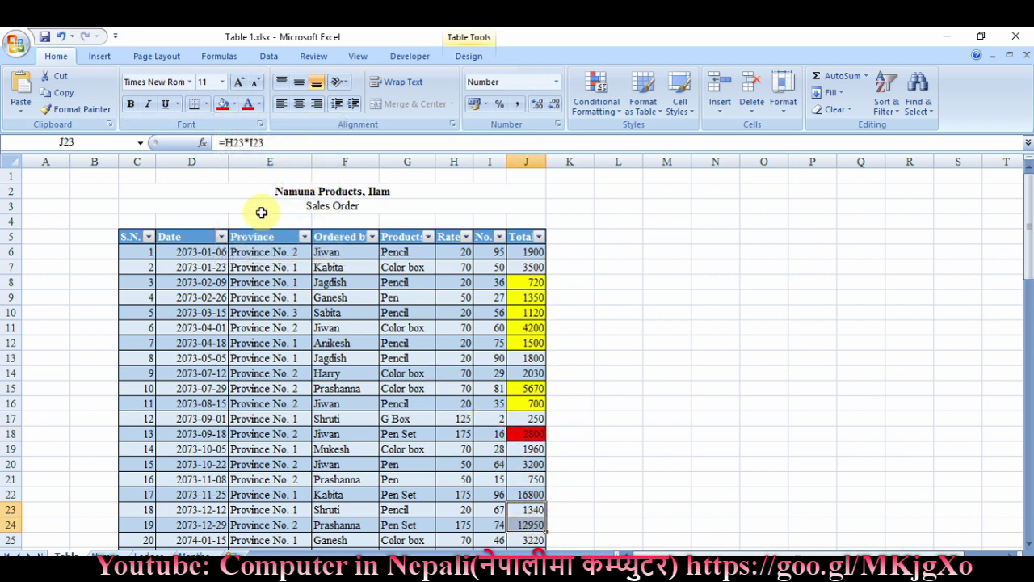
left_click(223, 103)
left_click(618, 372)
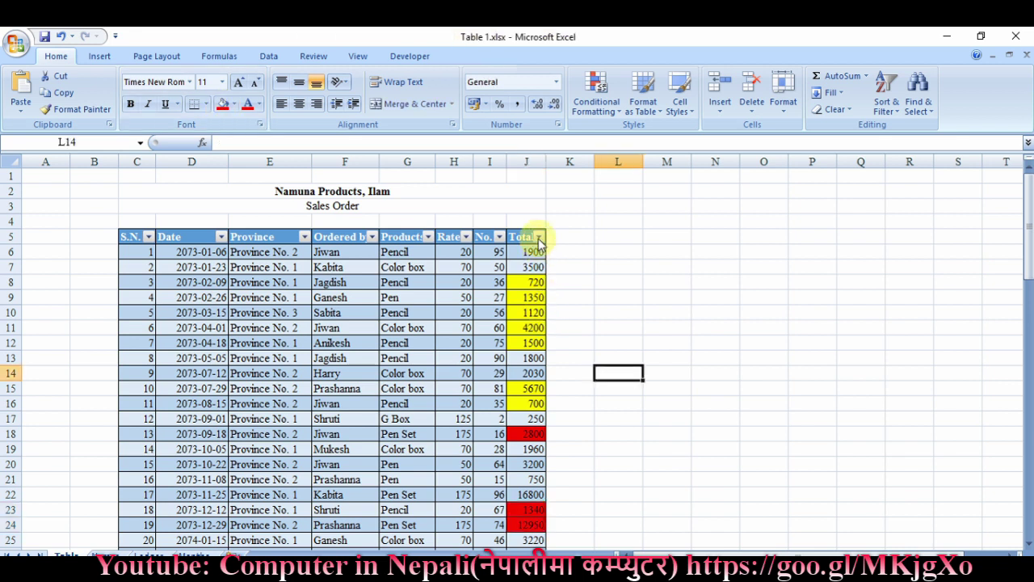
Filter the Total column by the yellow cell color
left_click(539, 238)
mouse_move(497, 322)
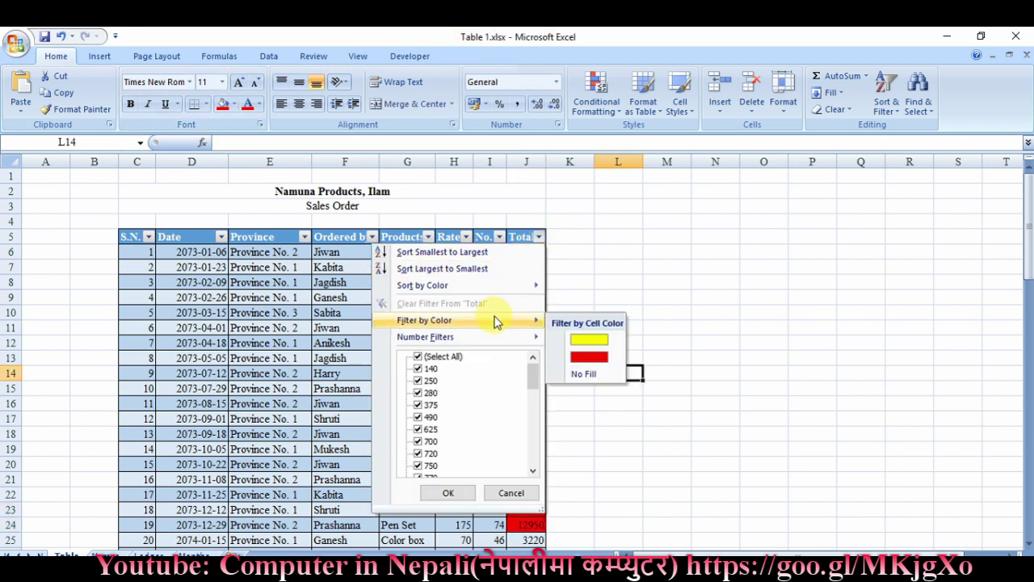
left_click(588, 339)
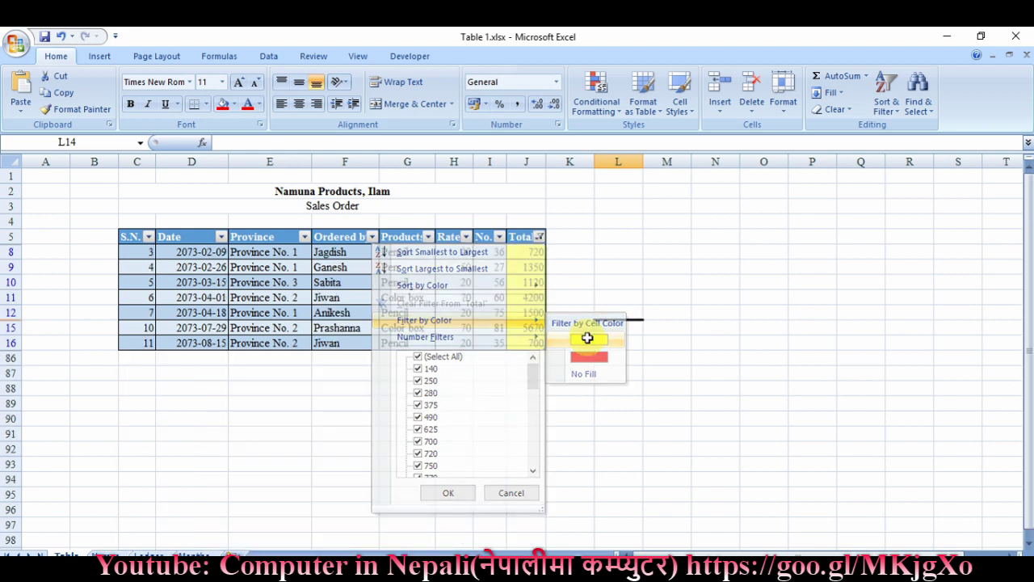
Change the Total column's color filter to the red cell color
left_click(540, 240)
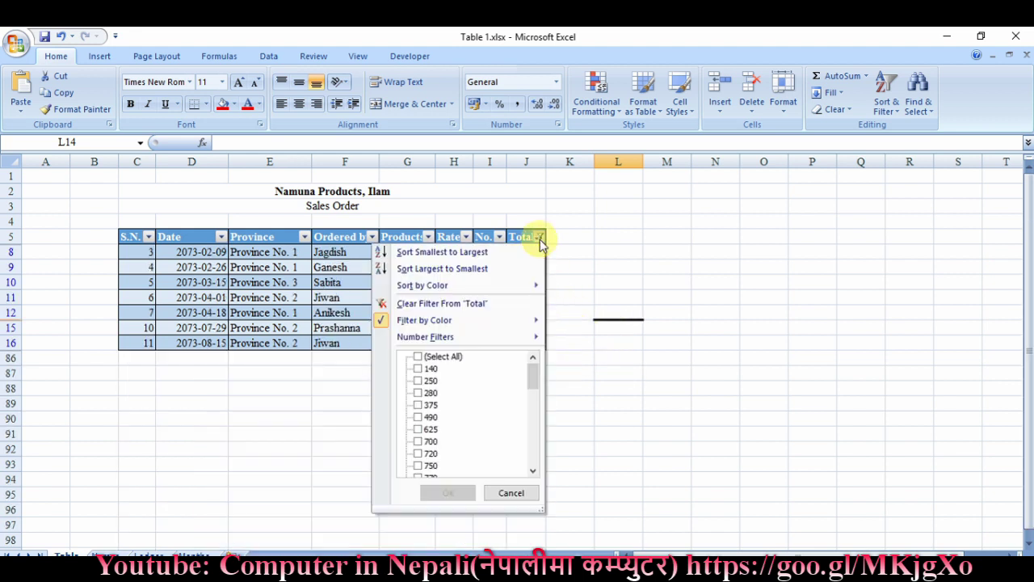
mouse_move(488, 322)
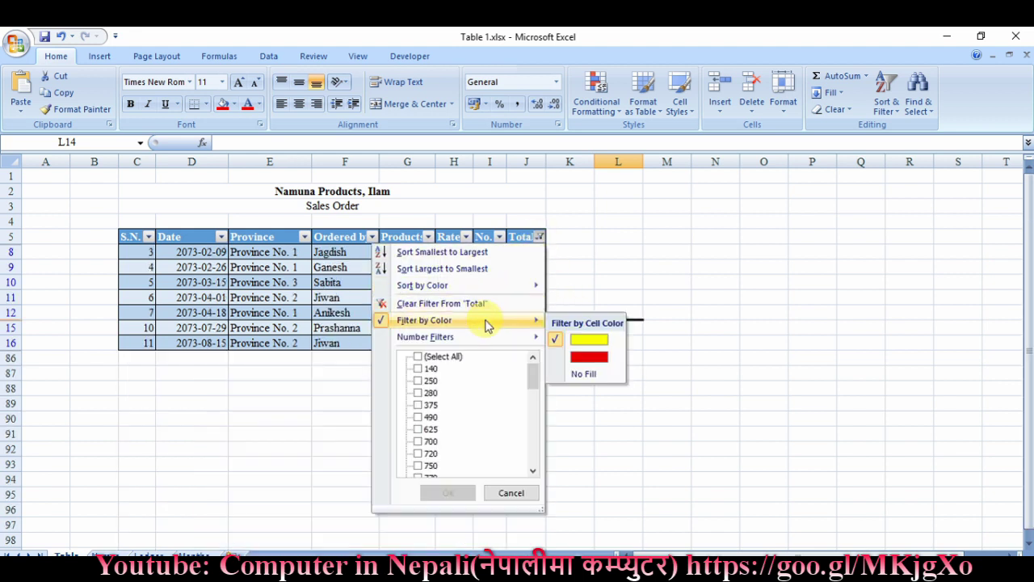
left_click(586, 356)
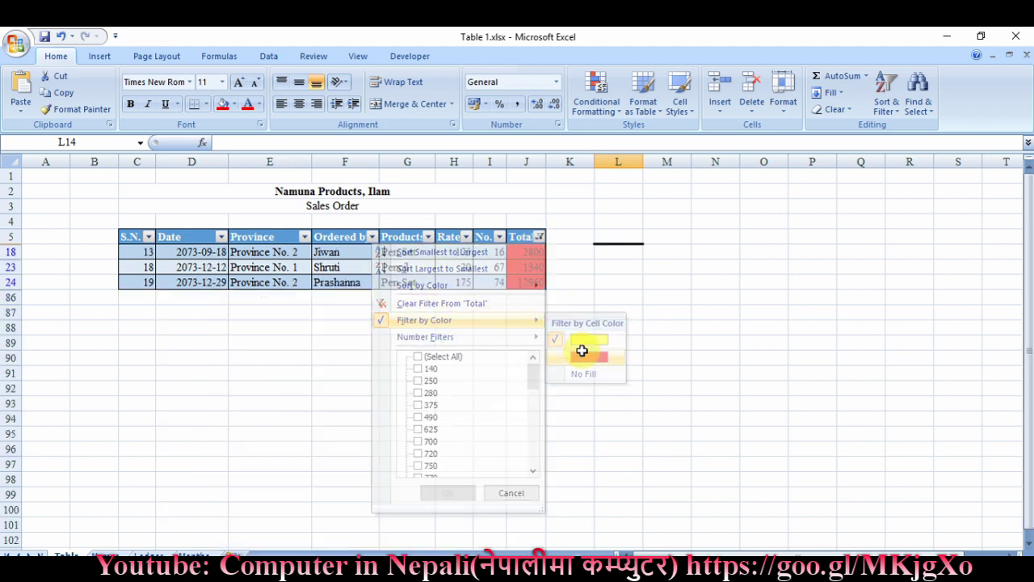
Filter the Total column to show only cells with no fill
left_click(539, 236)
mouse_move(509, 327)
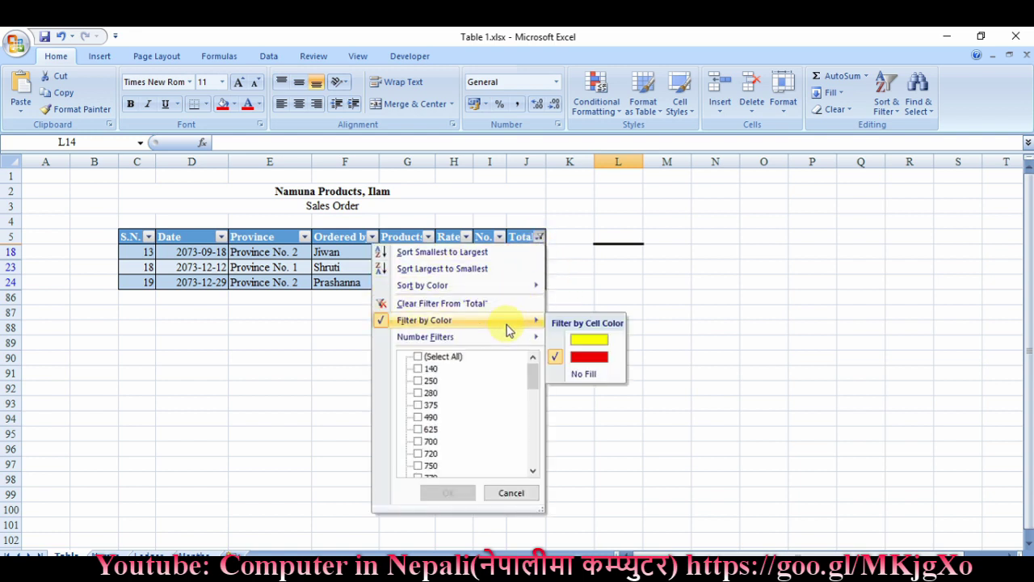
left_click(585, 372)
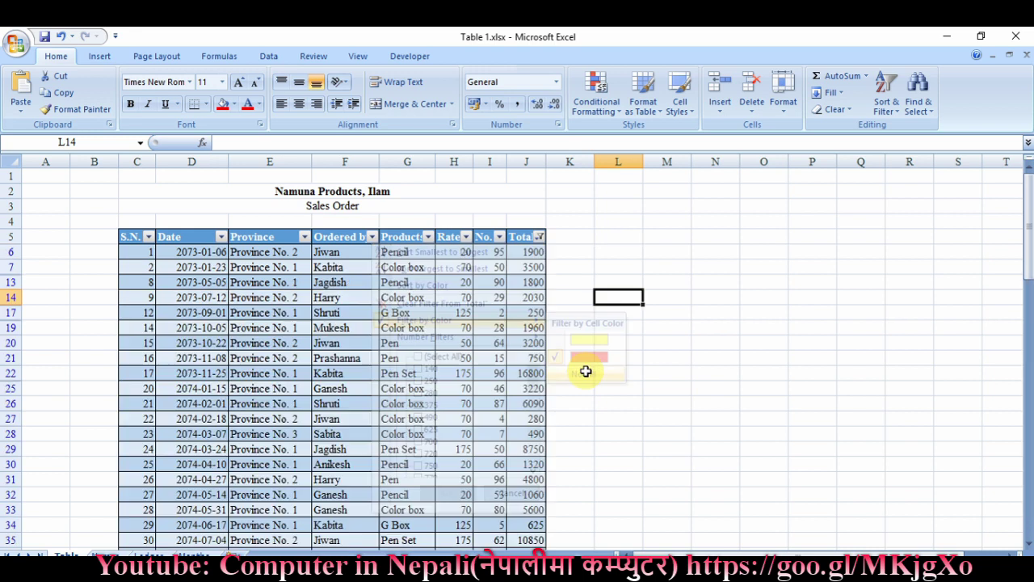
Review the sorting options of the Ordered by and No. columns and the gallery of table styles
left_click(374, 237)
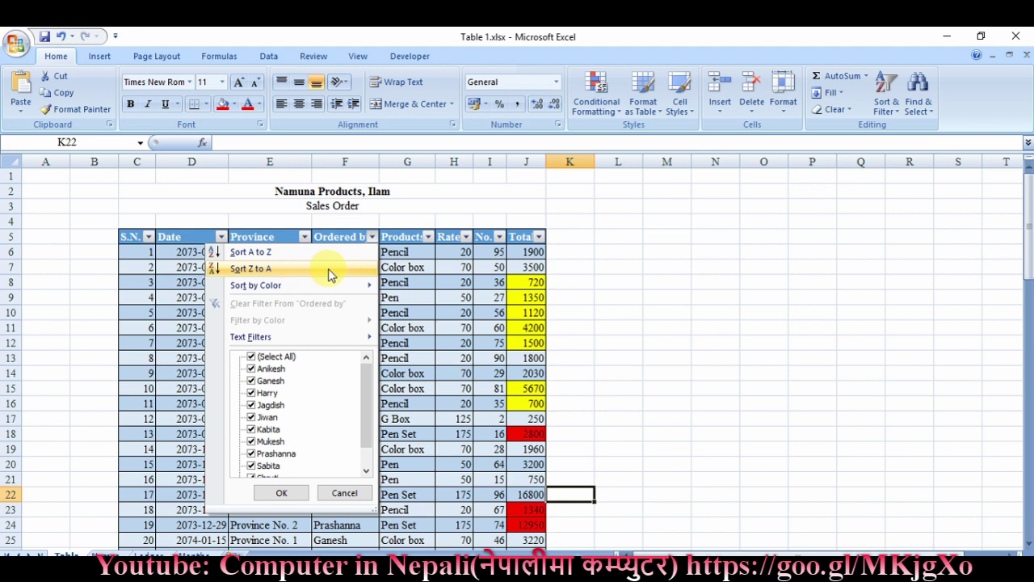
left_click(499, 237)
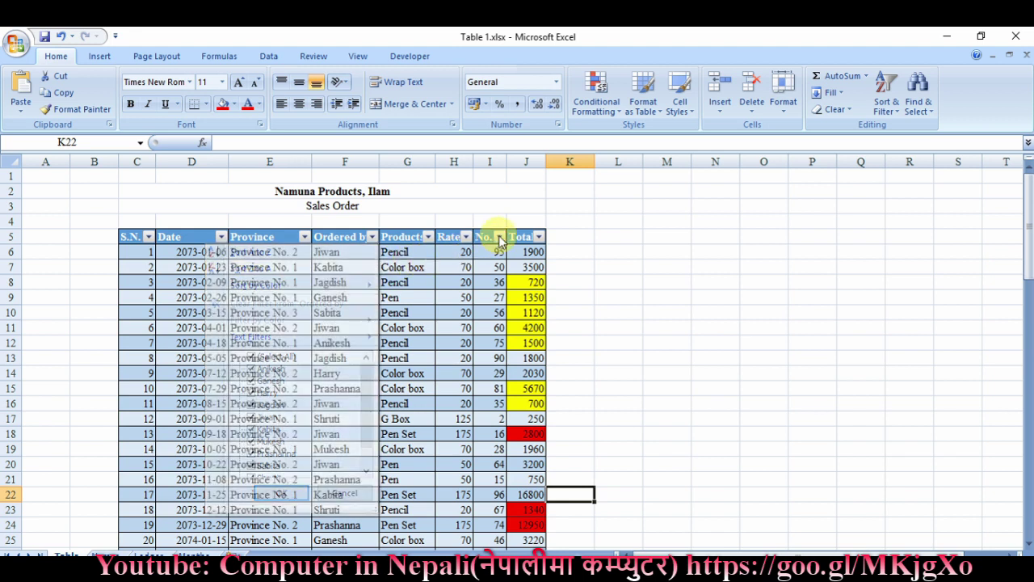
left_click(499, 237)
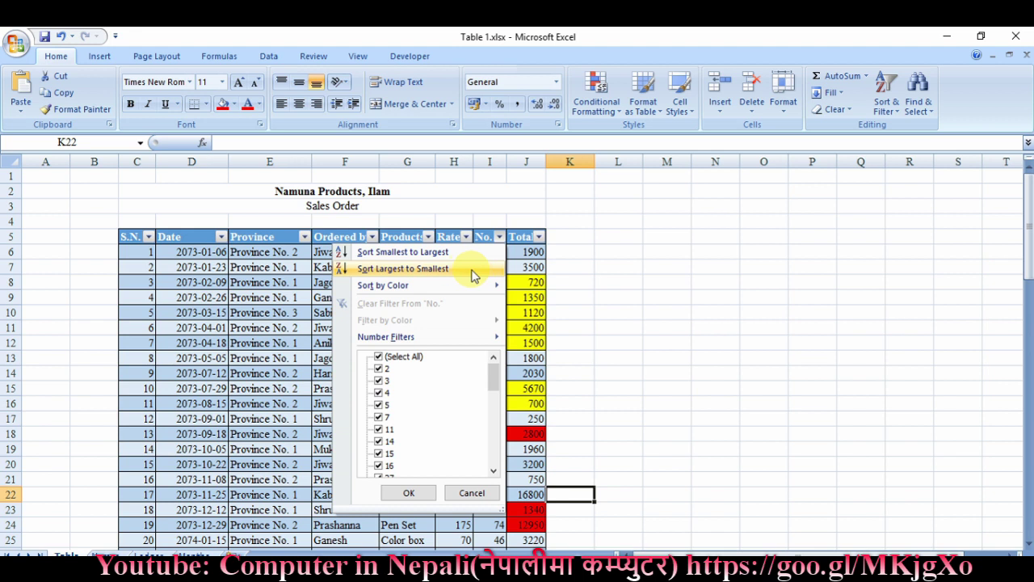
key("Escape")
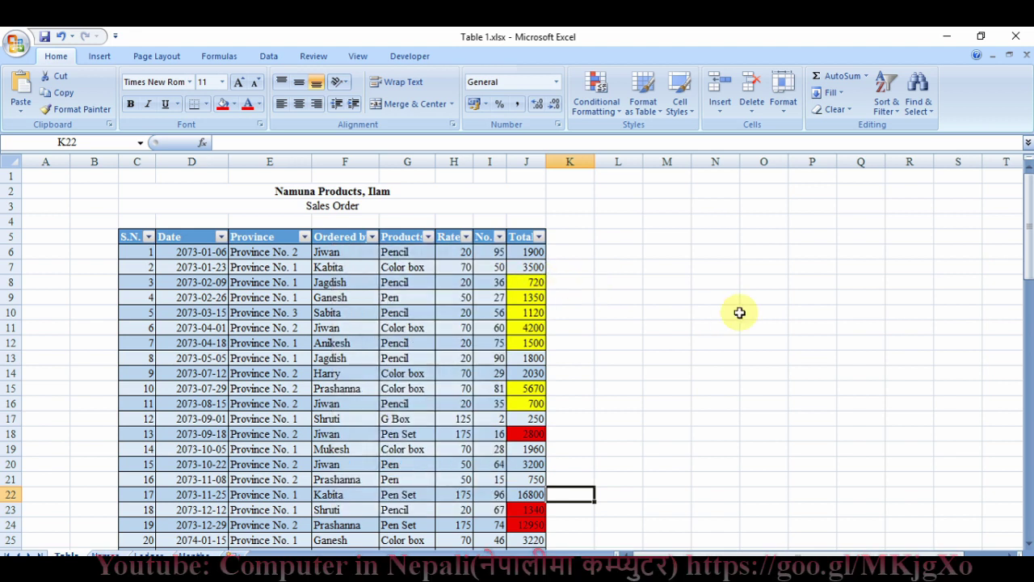
left_click(643, 107)
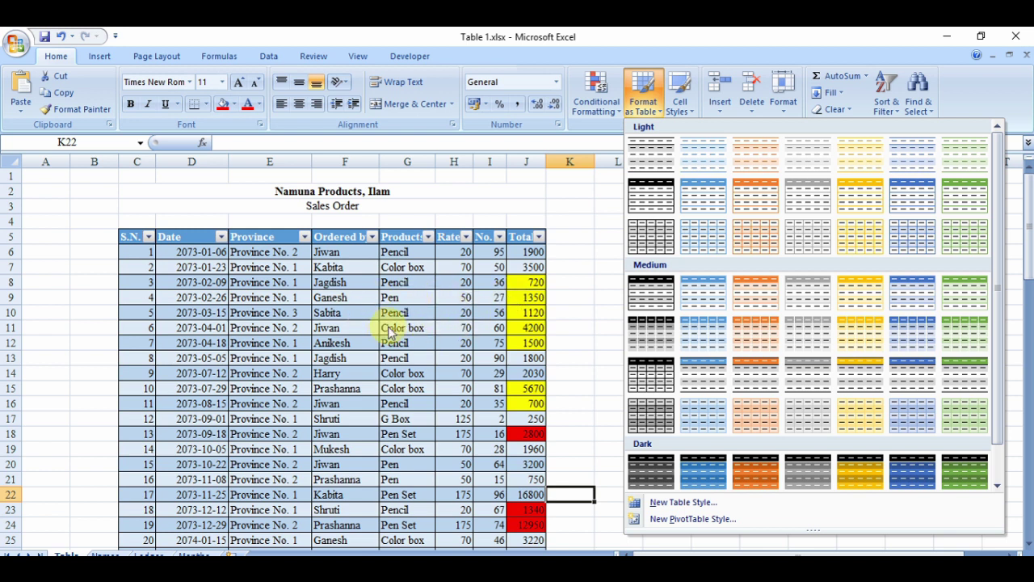
key("Escape")
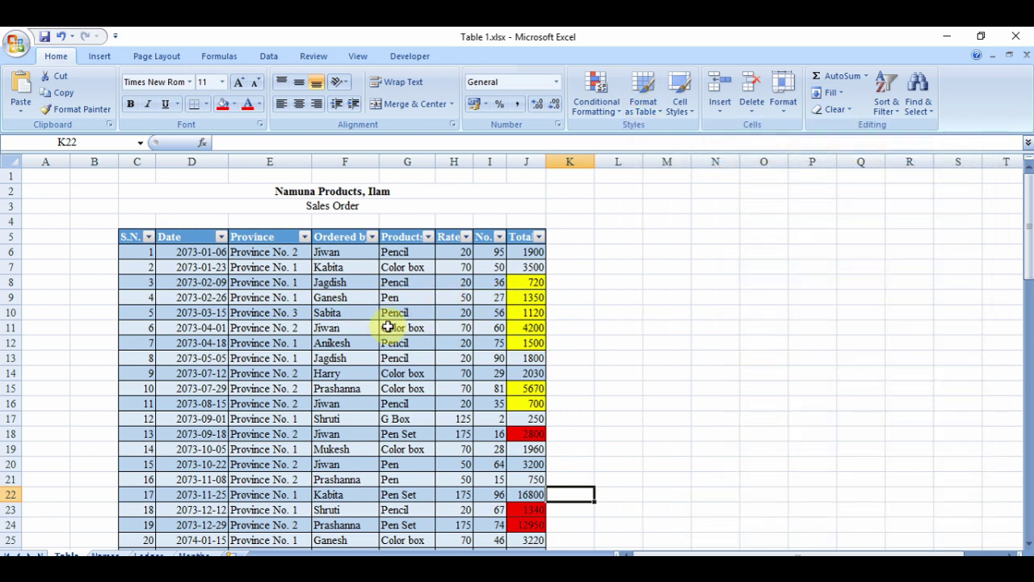
Convert the sales order table to a normal range and check the Date, Province and Ordered by header cells
left_click(387, 326)
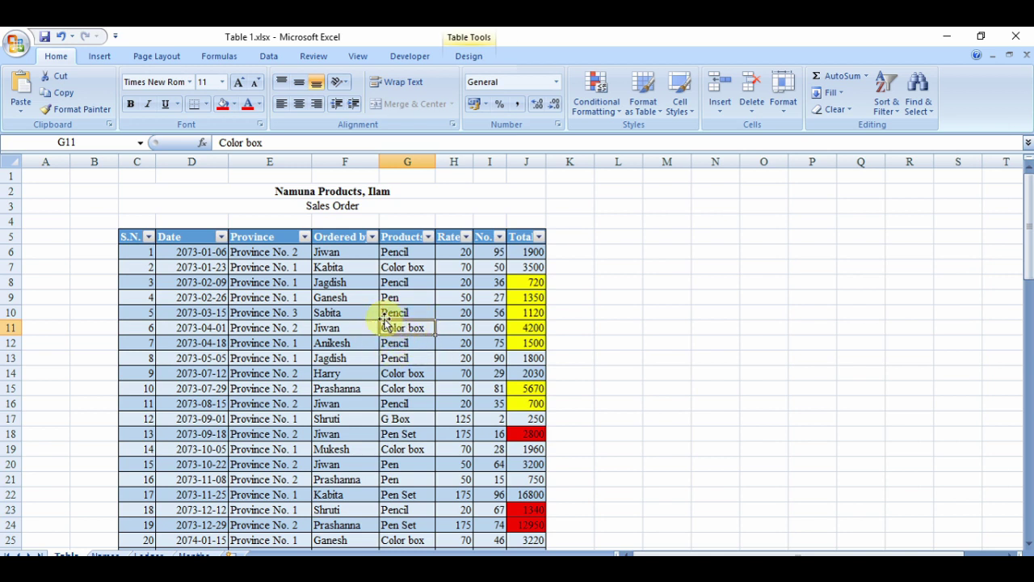
left_click(468, 57)
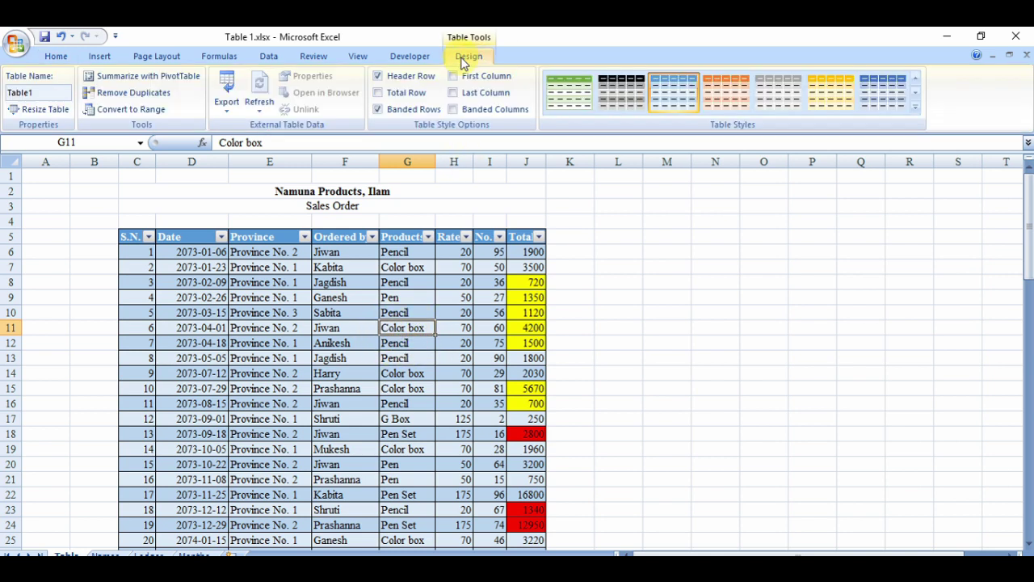
left_click(154, 110)
left_click(491, 349)
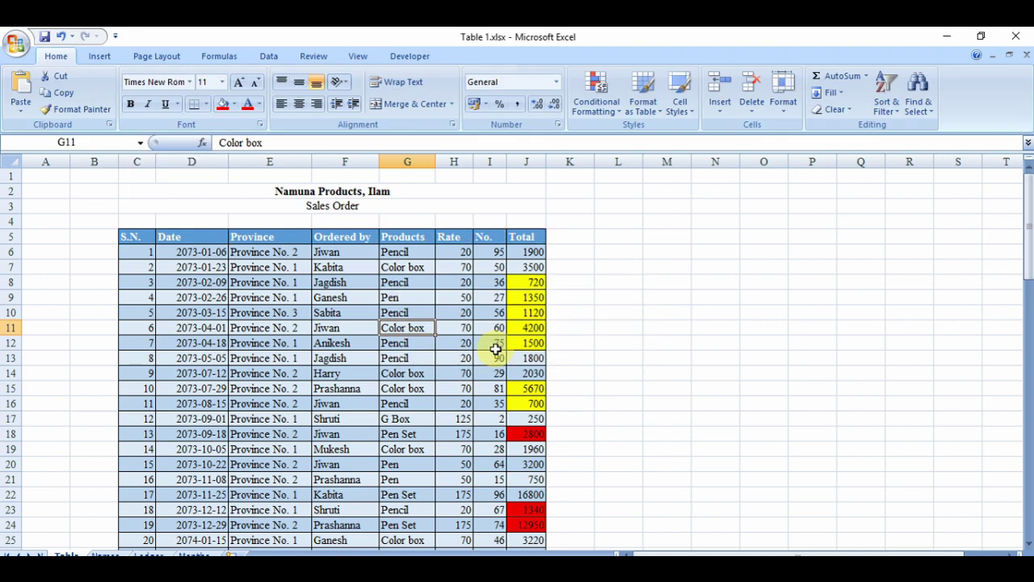
left_click(216, 237)
left_click(270, 236)
left_click(344, 240)
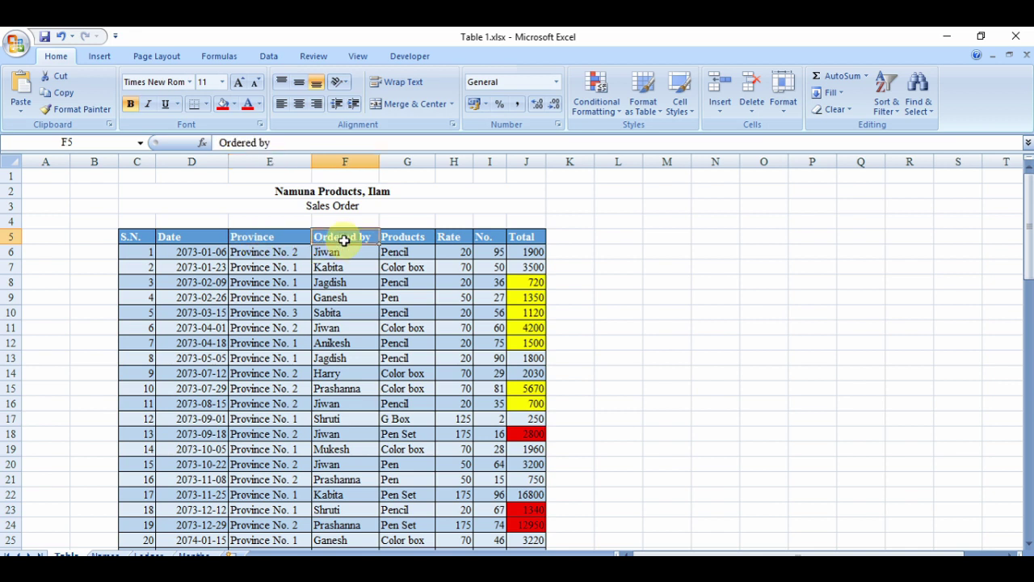
Remove the fill color from the sales order data rows C6:J85, leaving the header row shaded
left_click(389, 240)
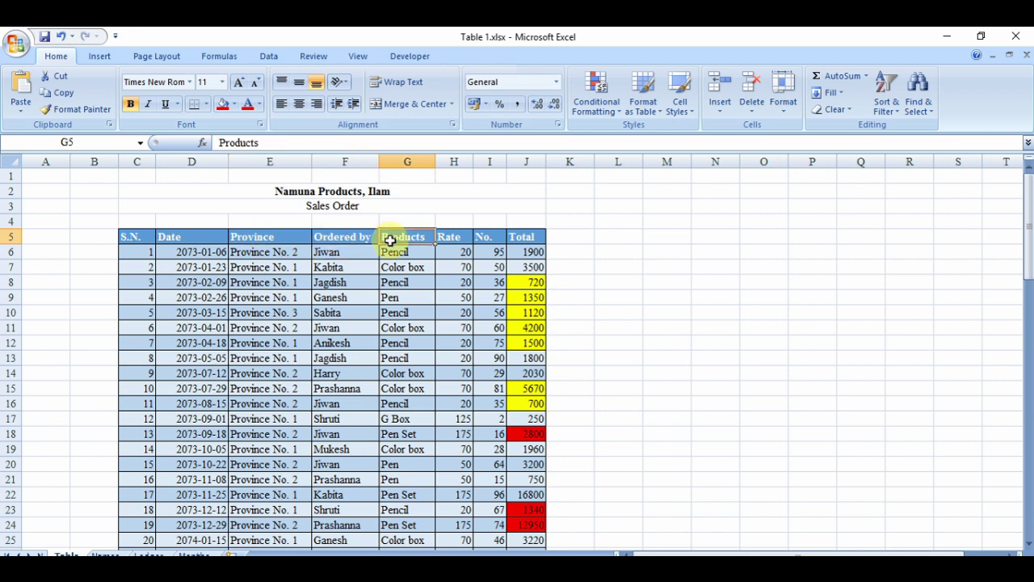
left_click_drag(138, 249, 532, 512)
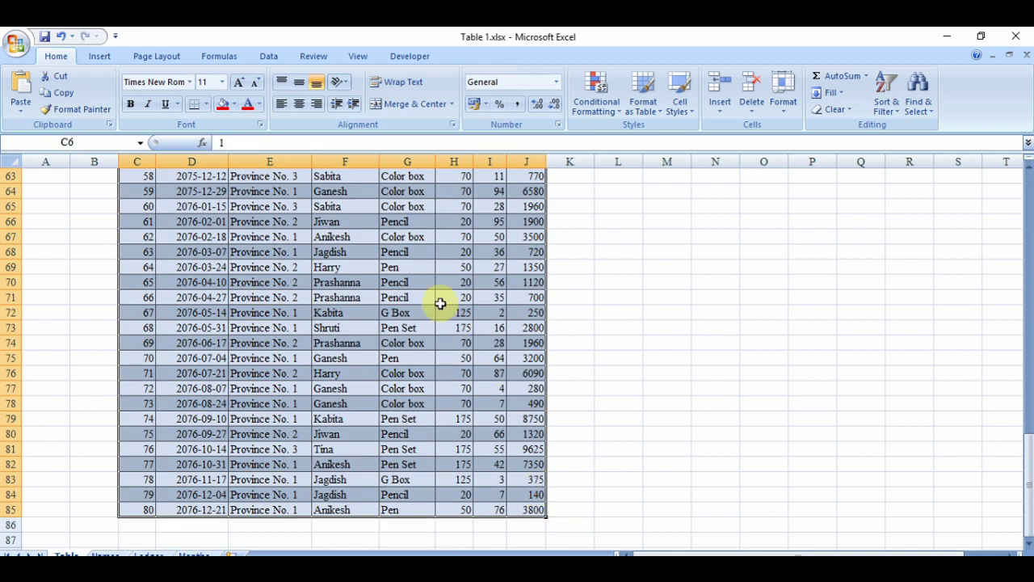
left_click(235, 105)
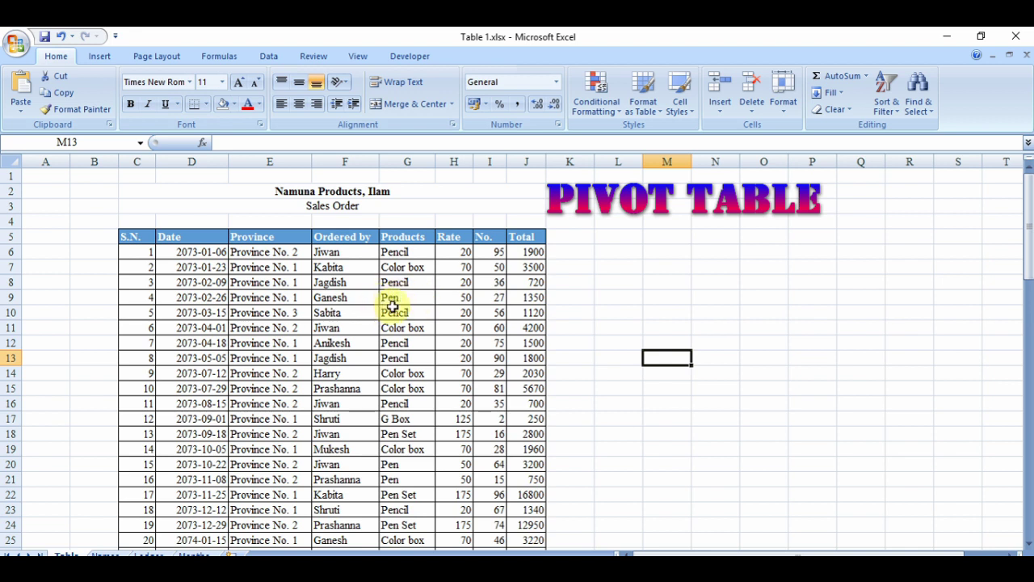
Create a PivotTable from the sales order range Table!$C$5:$J$85 on a new worksheet
left_click(399, 309)
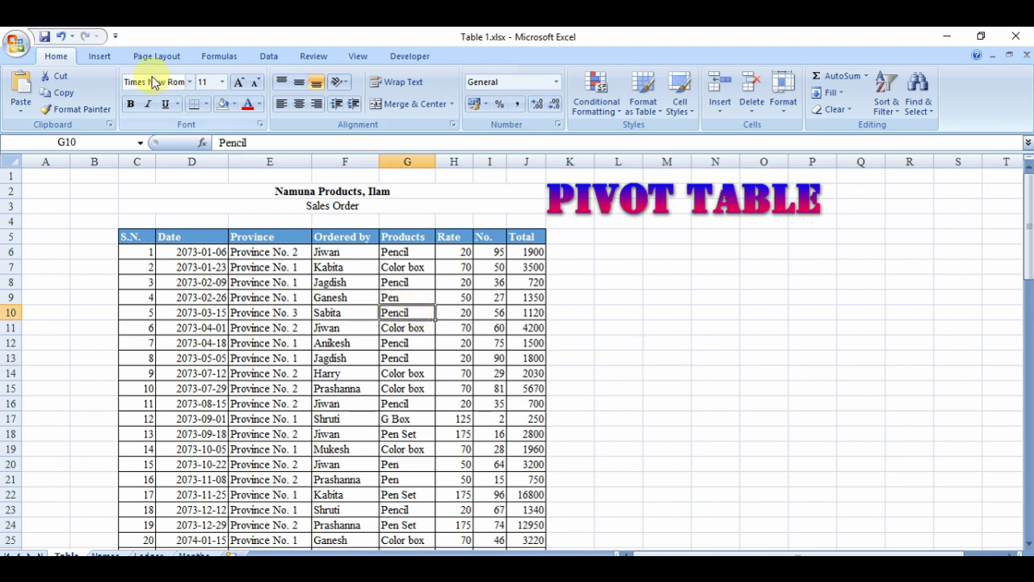
left_click(100, 57)
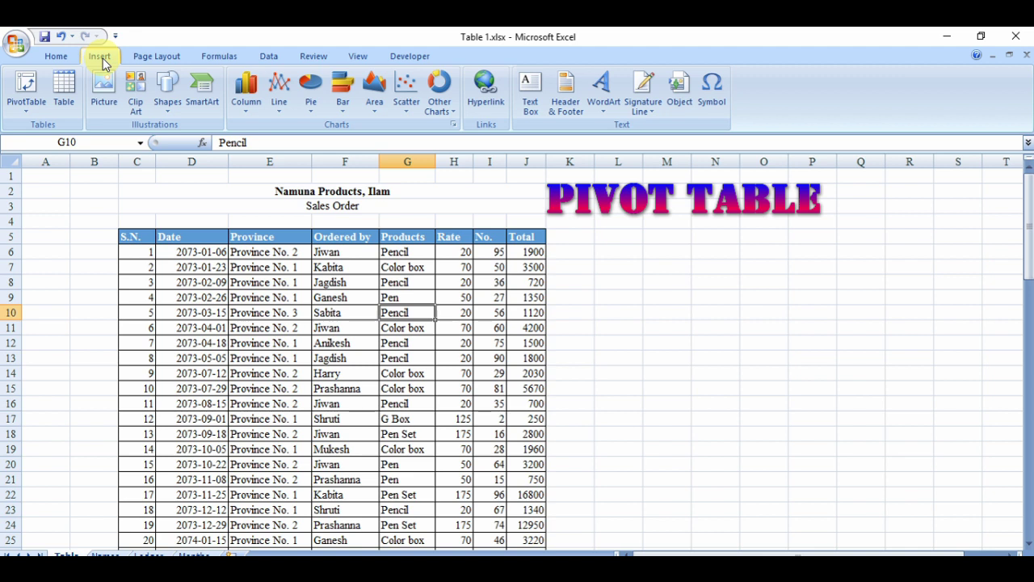
left_click(39, 82)
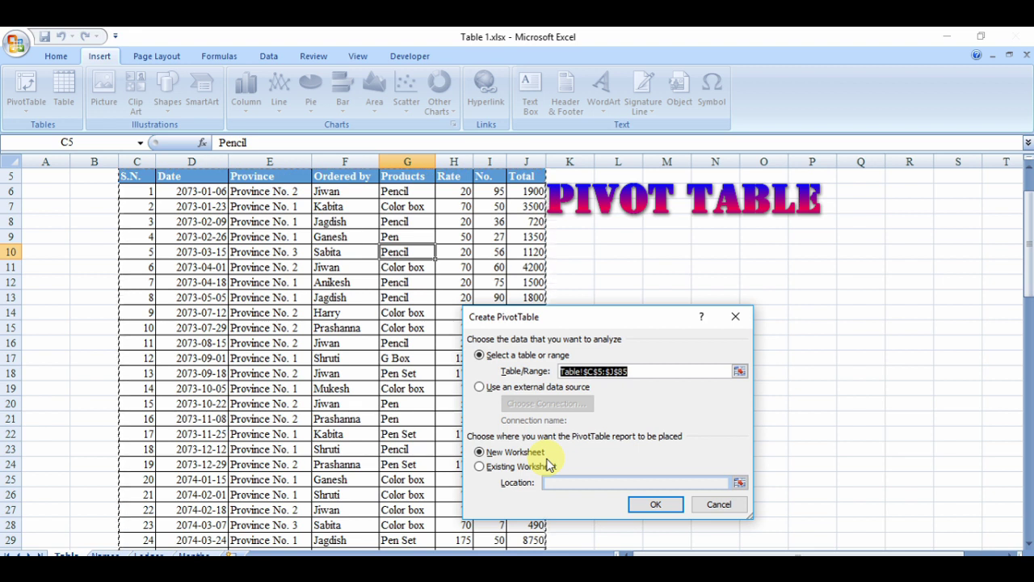
left_click(654, 504)
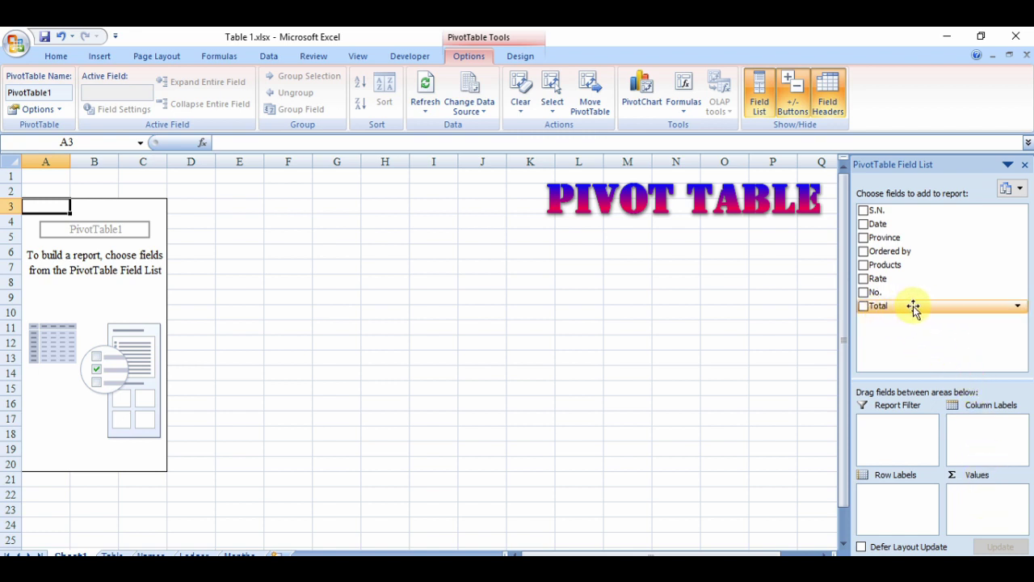
Lay out the PivotTable with Total as values, Ordered by as row labels, Products as column labels and Province as report filter
left_click_drag(919, 307, 967, 511)
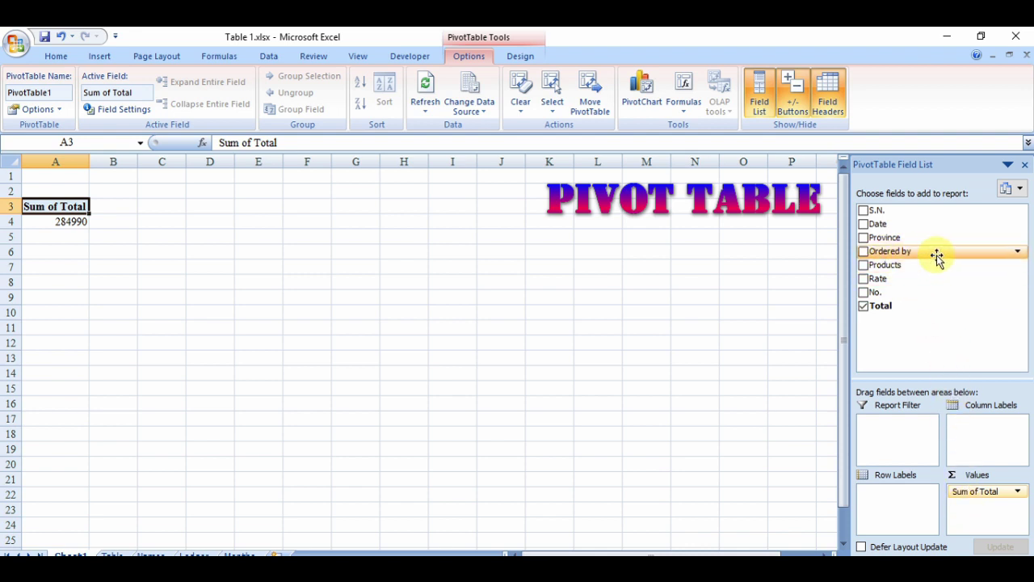
left_click_drag(939, 260, 902, 500)
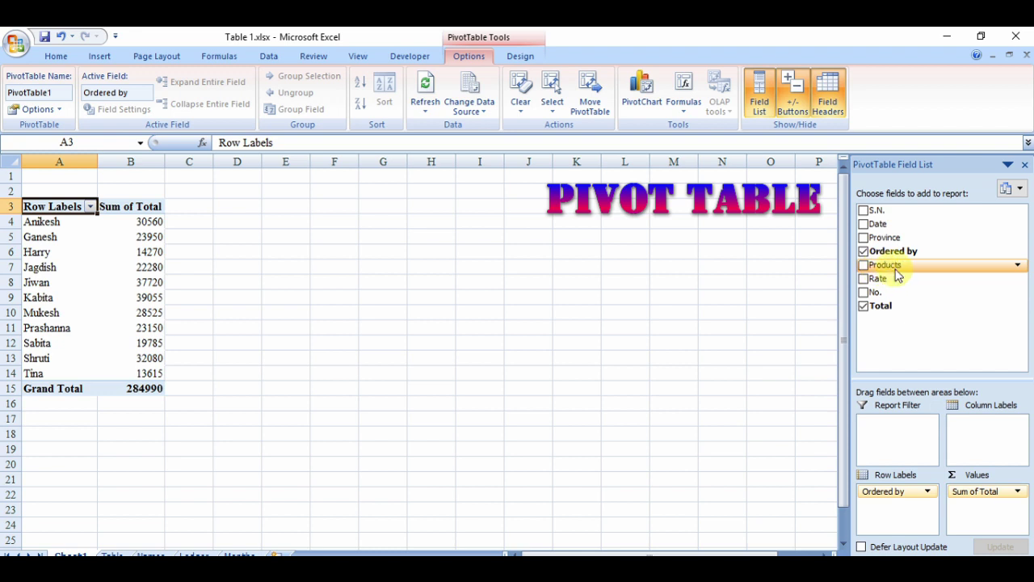
left_click_drag(897, 276, 969, 424)
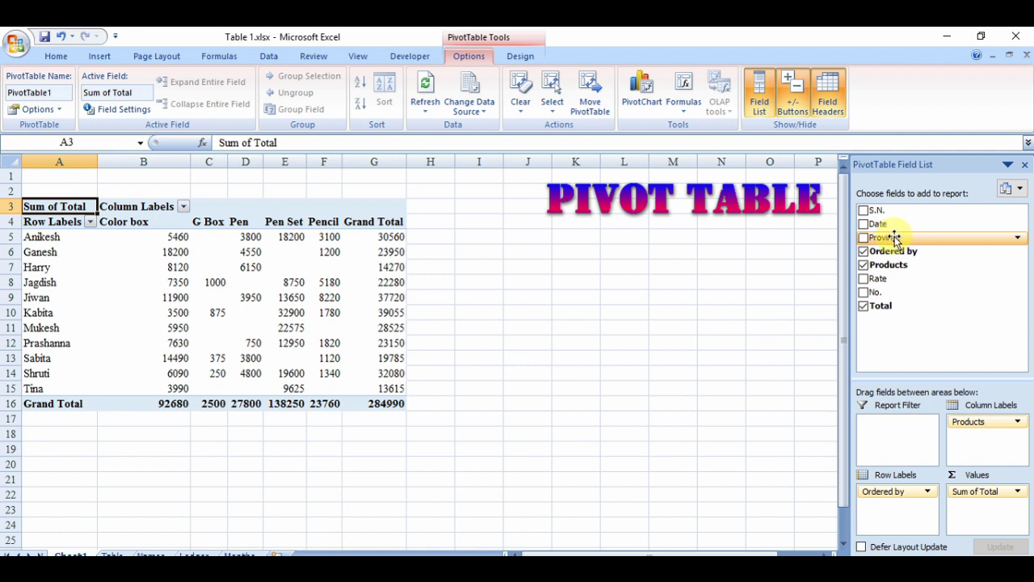
left_click_drag(895, 239, 890, 430)
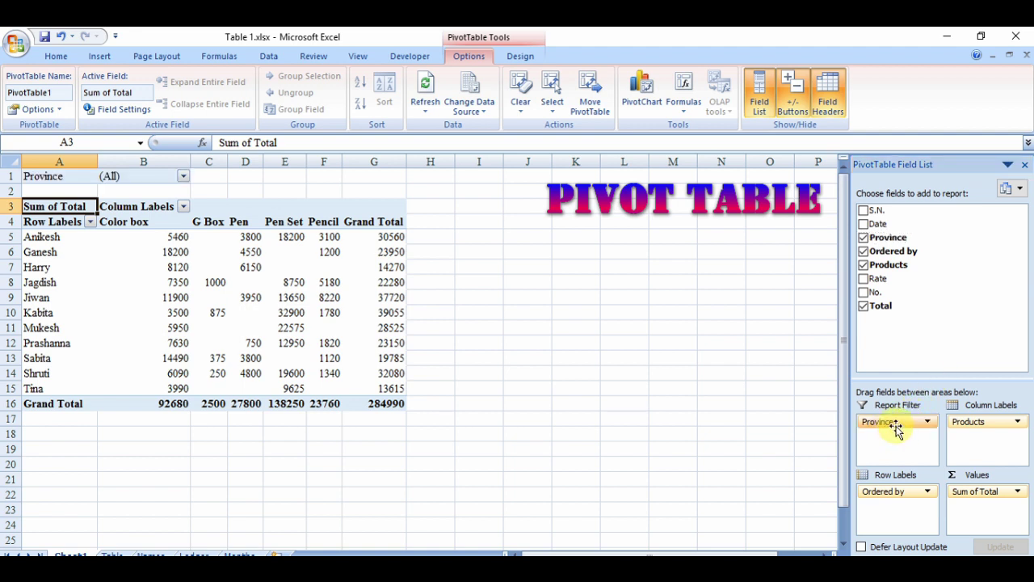
Filter the PivotTable report to Province No. 1 and Province No. 2 with multiple item selection
left_click(184, 176)
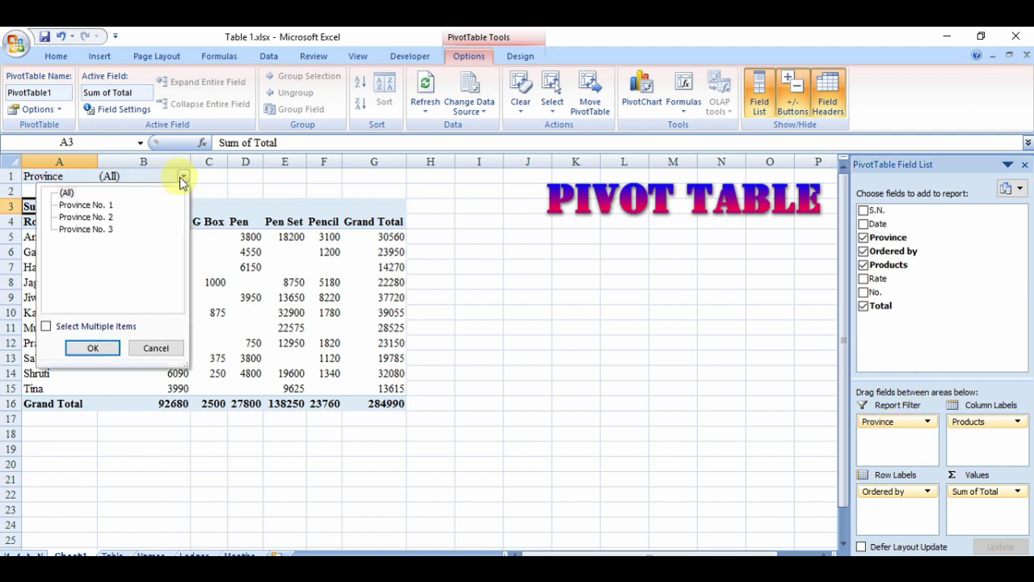
left_click(94, 208)
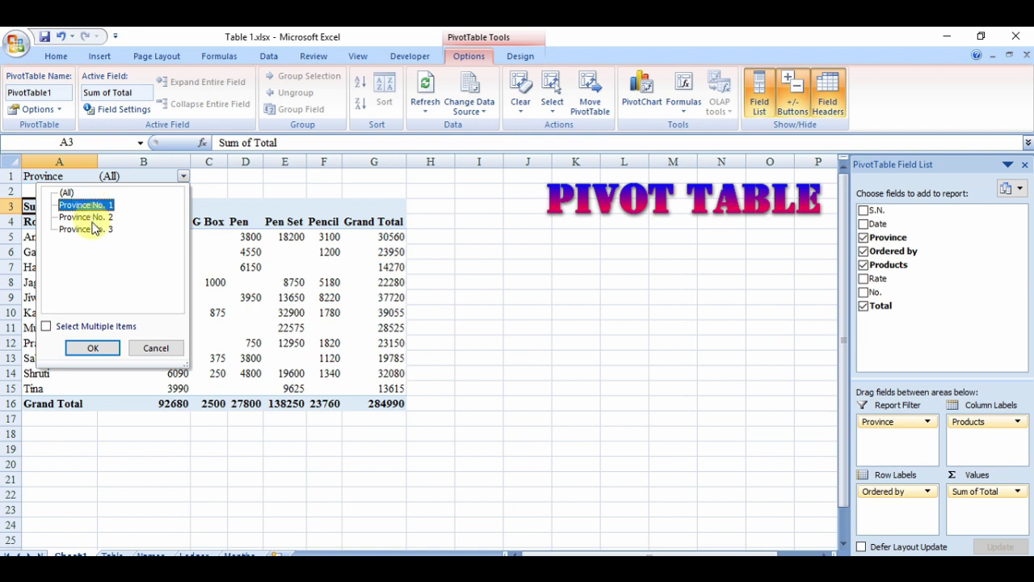
left_click(46, 327)
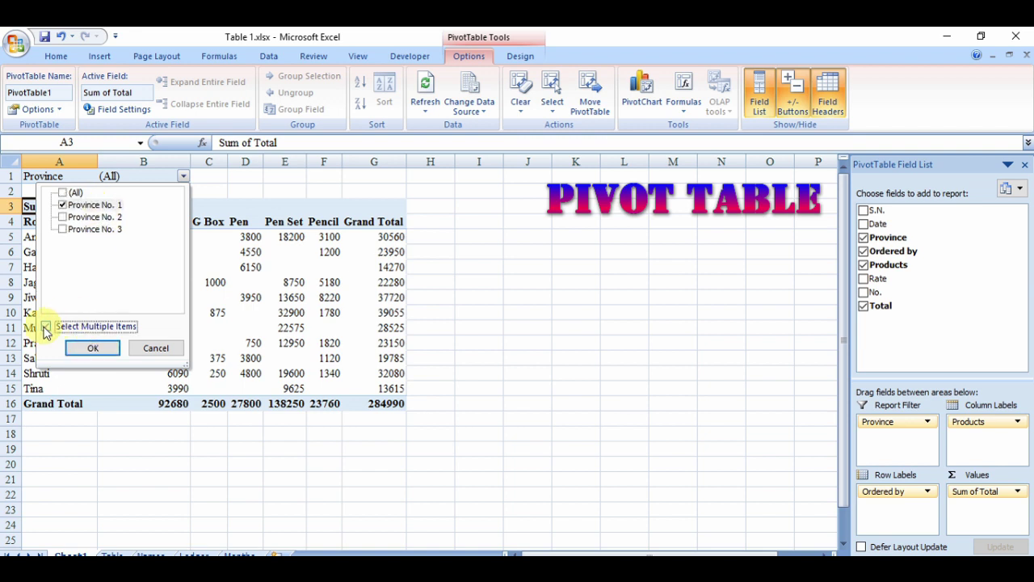
left_click(63, 218)
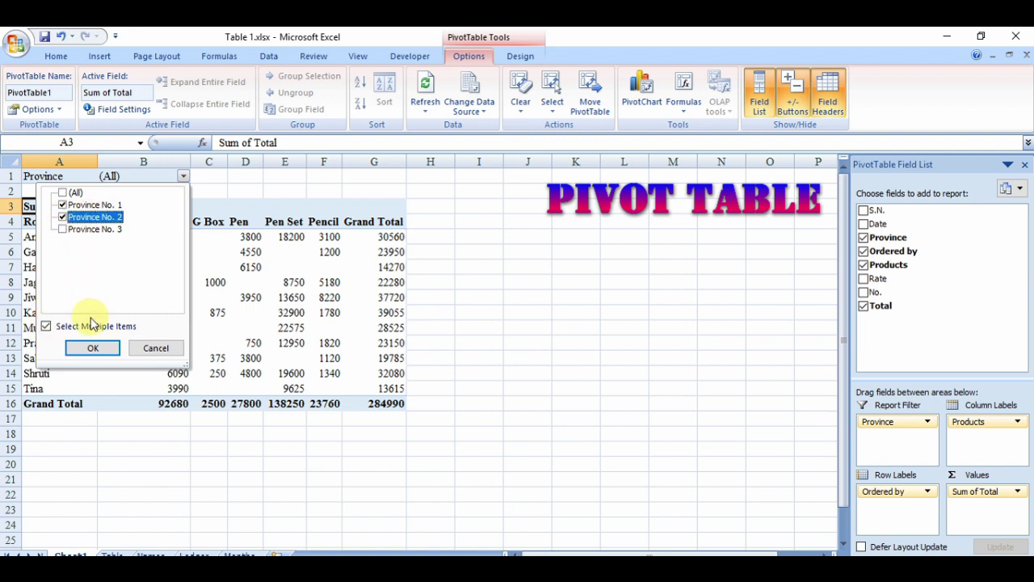
left_click(94, 347)
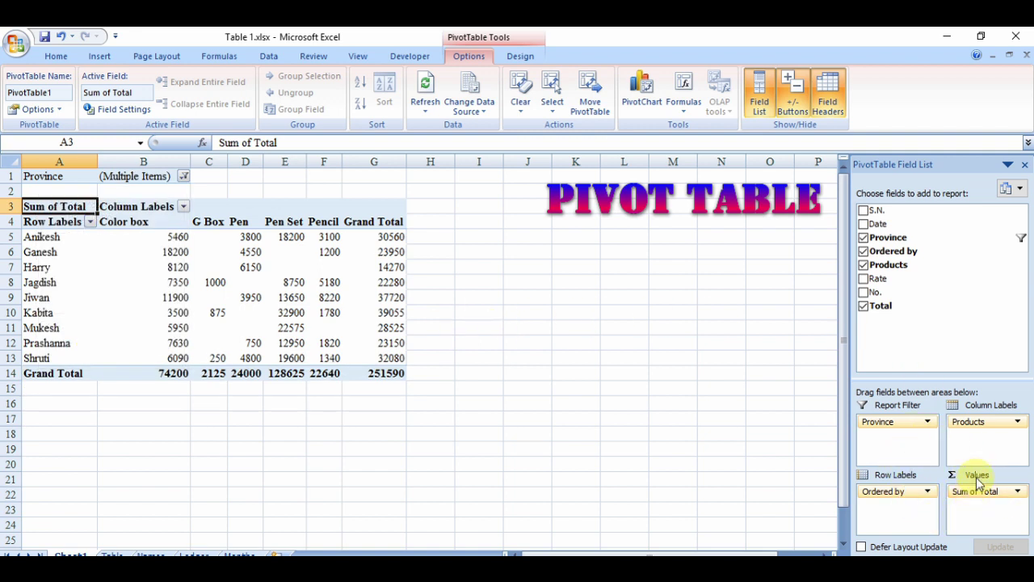
Remove the Products and Province fields from the PivotTable and add Products back as column labels
left_click(863, 265)
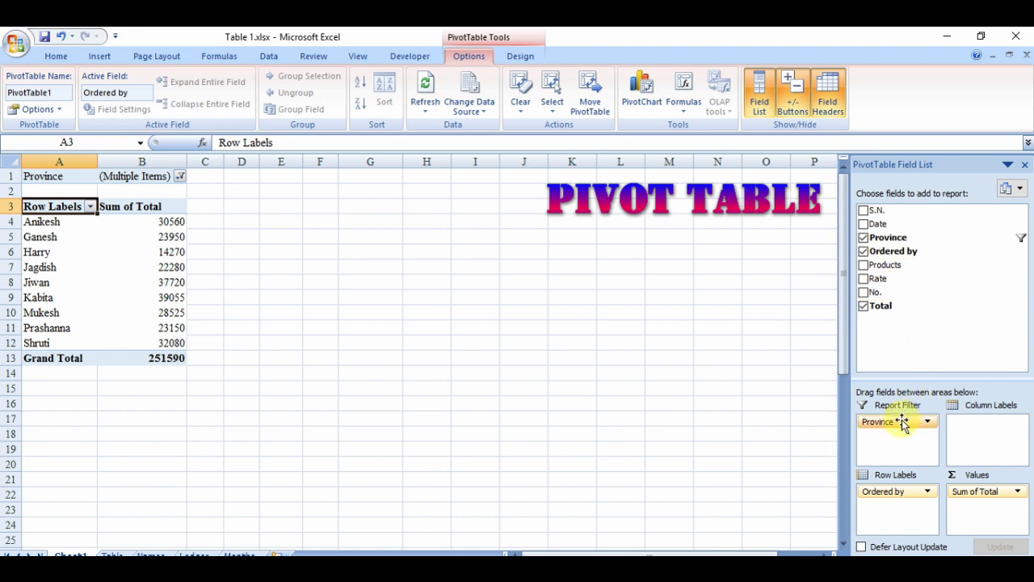
left_click_drag(903, 423, 921, 340)
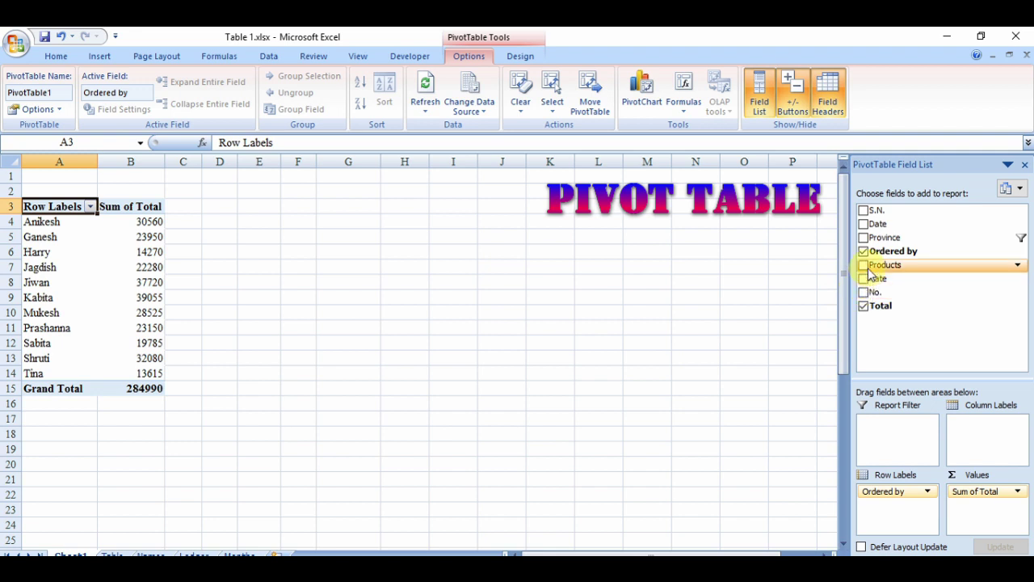
left_click_drag(870, 273, 973, 426)
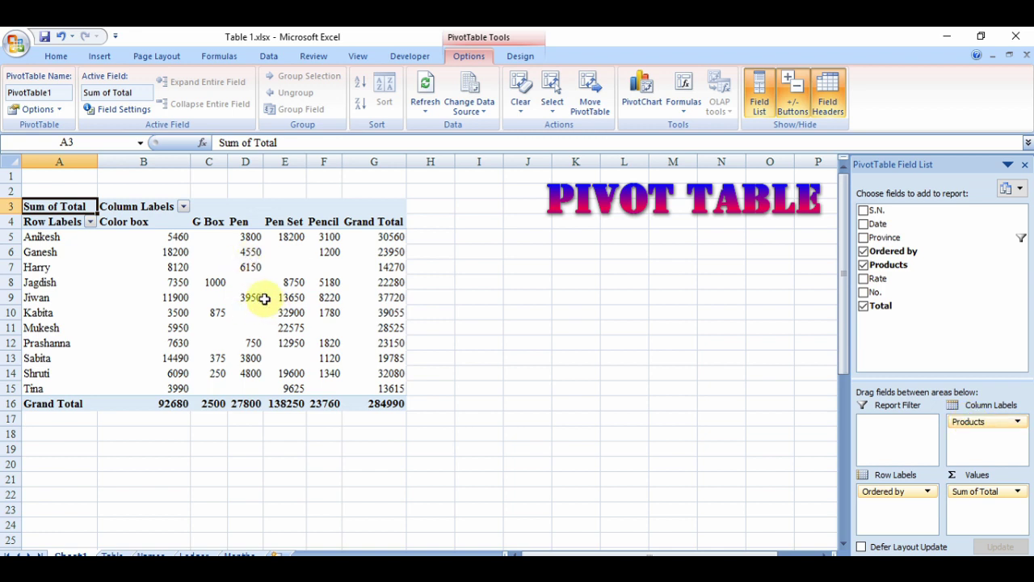
Select cells outside and inside the PivotTable to check when its field list is shown
left_click(480, 297)
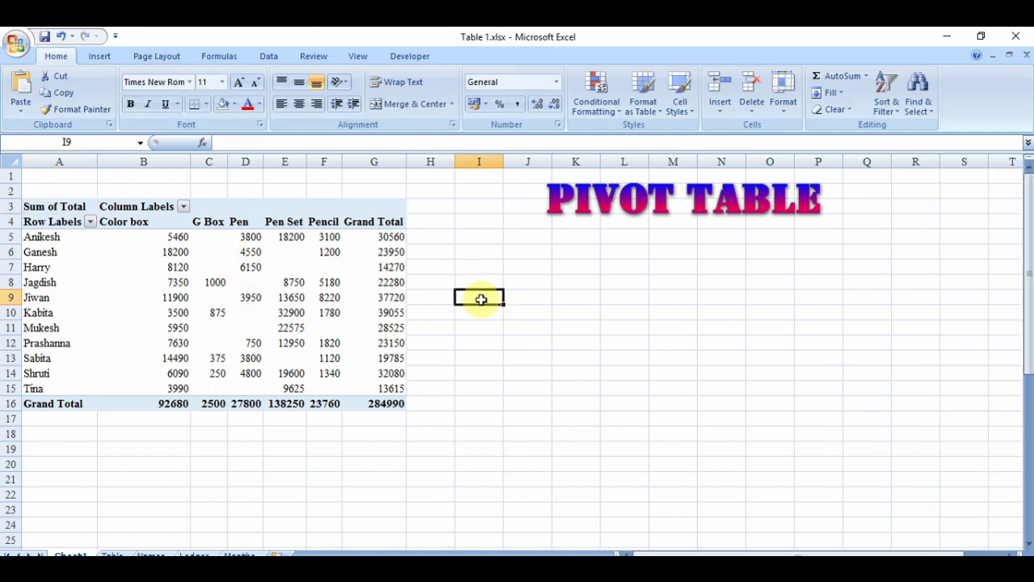
left_click(327, 284)
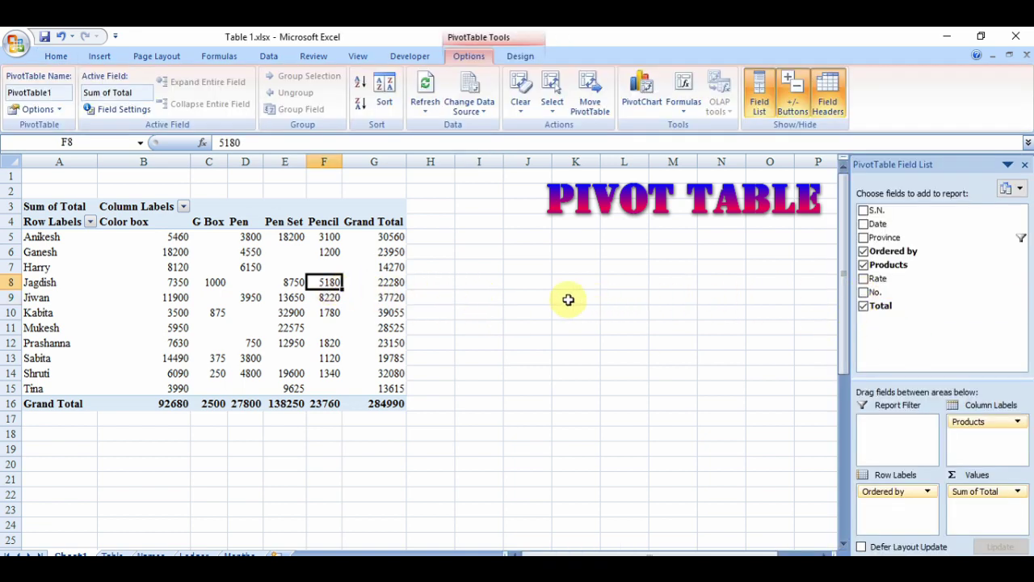
left_click(529, 296)
left_click(381, 313)
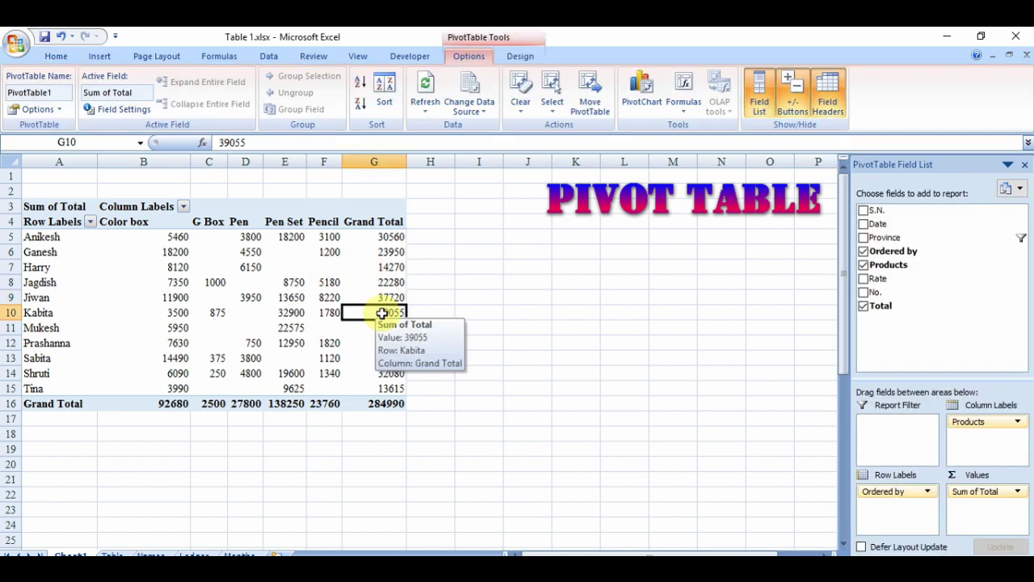